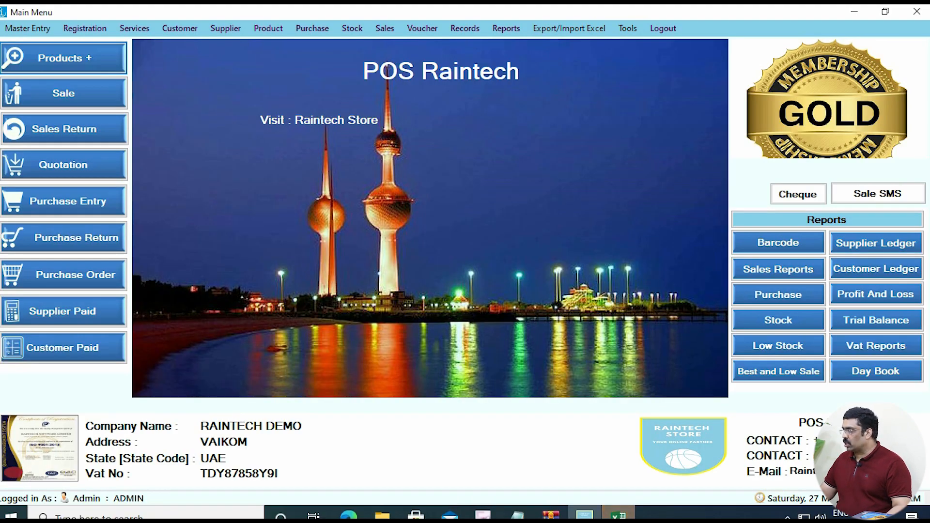
- Switch to the Book1 workbook in Excel that holds the product import headings
{"action": "mouse_move", "coordinate": [618, 514]}
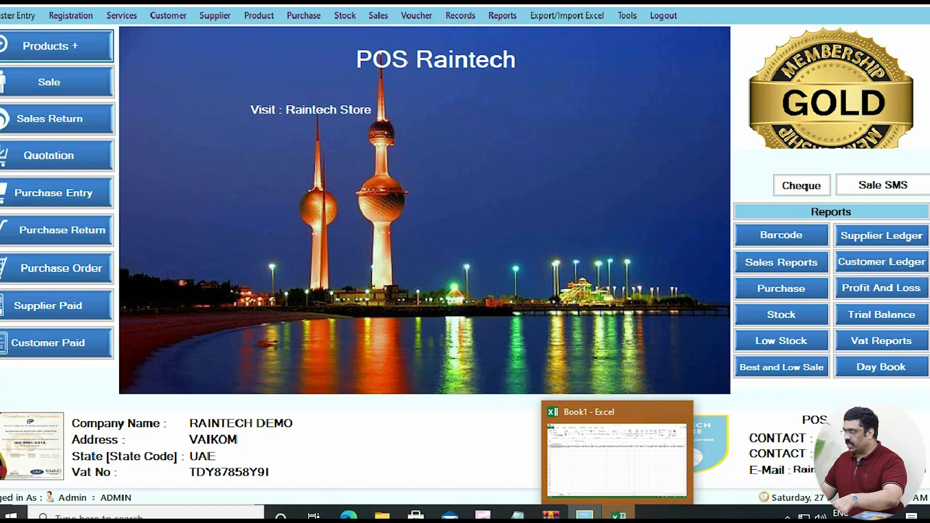
{"action": "left_click", "coordinate": [618, 514]}
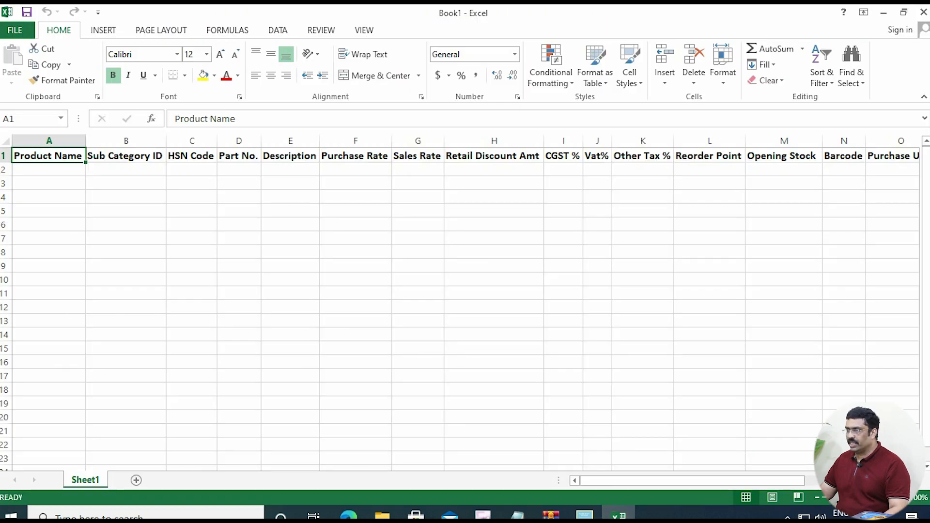
{"action": "left_click", "coordinate": [15, 30]}
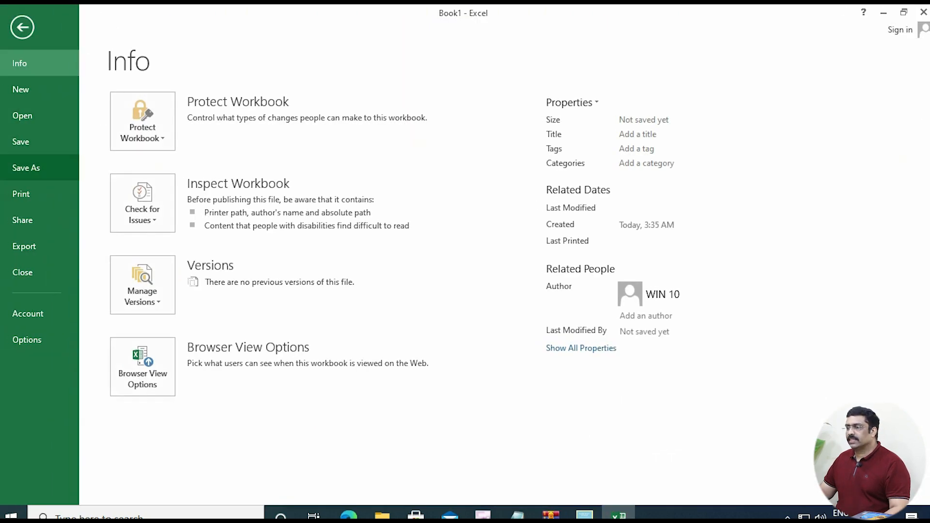
{"action": "left_click", "coordinate": [25, 167]}
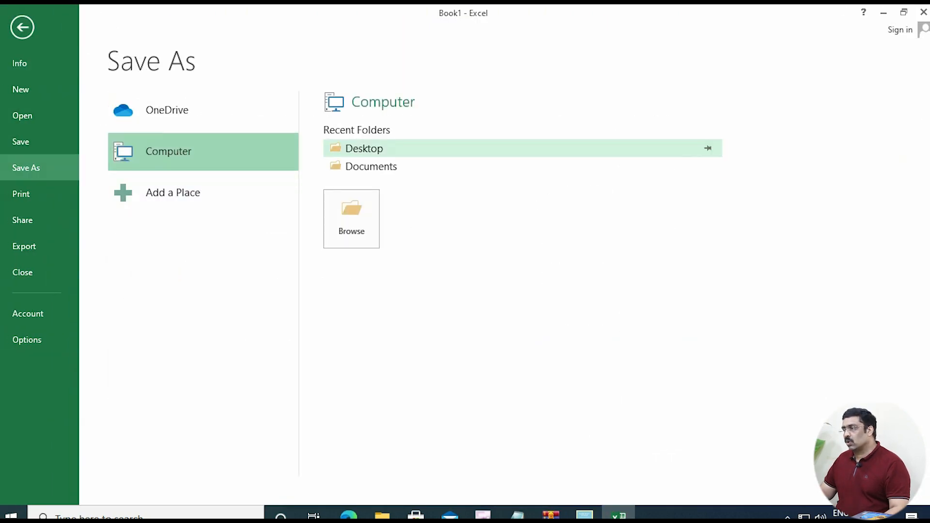
{"action": "left_click", "coordinate": [364, 149]}
{"action": "left_click", "coordinate": [348, 329]}
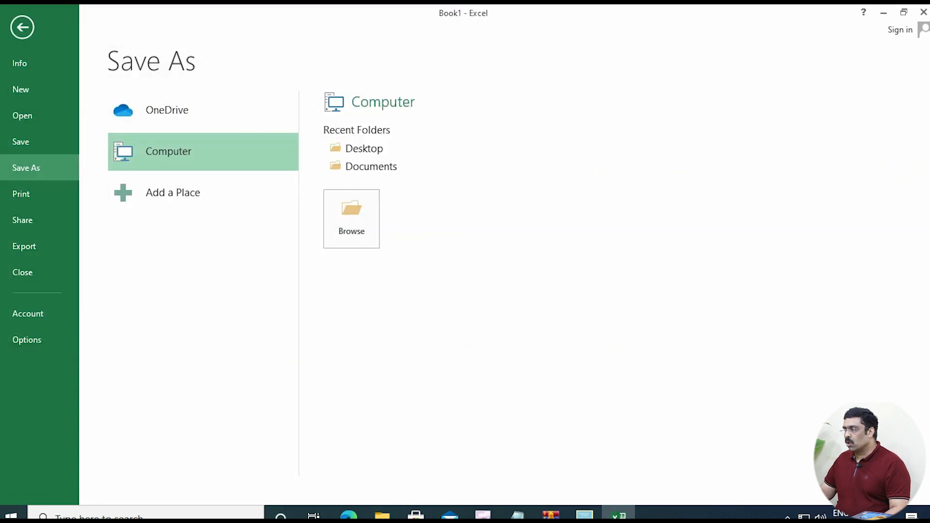
{"action": "left_click", "coordinate": [192, 252]}
- Enter SHAMPOO in A2 and MANOG in A3 under Product Name
{"action": "left_click", "coordinate": [49, 169]}
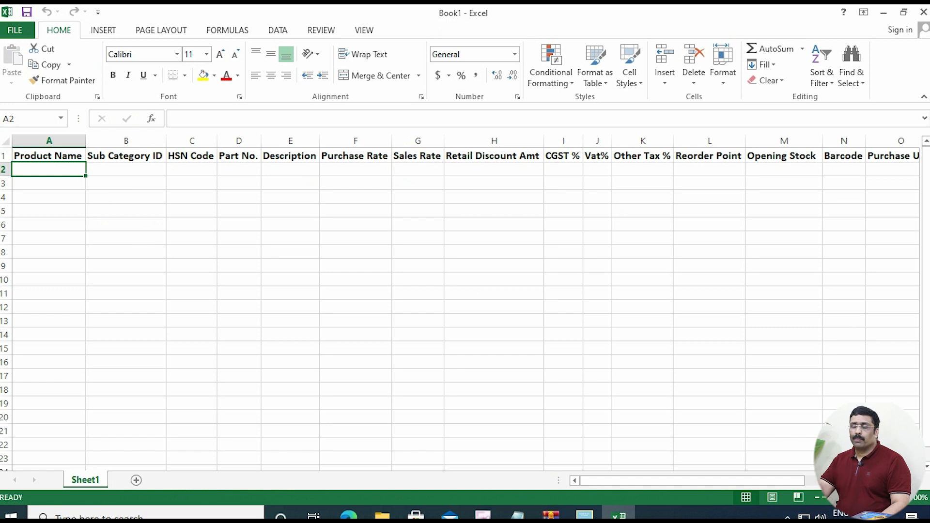
{"action": "type", "text": "SHAMPOO"}
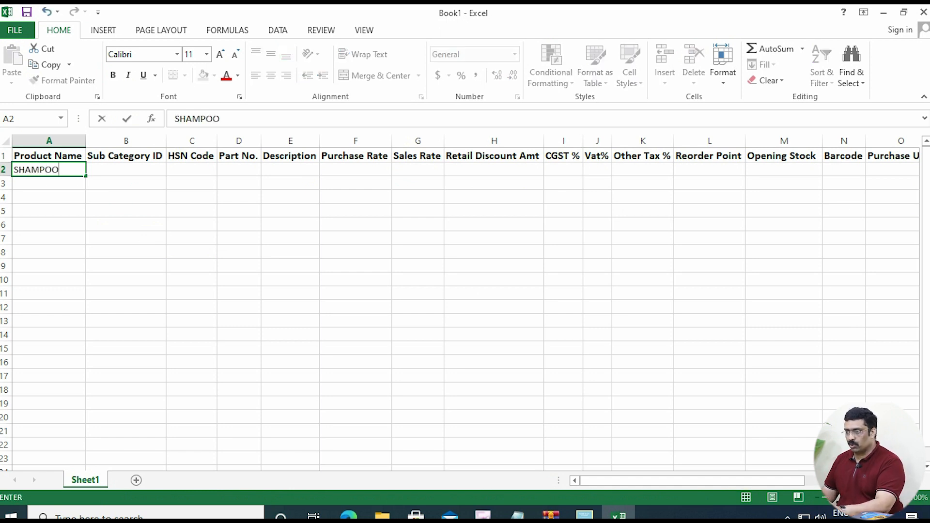
{"action": "key", "text": "Return"}
{"action": "type", "text": "MANOG"}
{"action": "key", "text": "Return"}
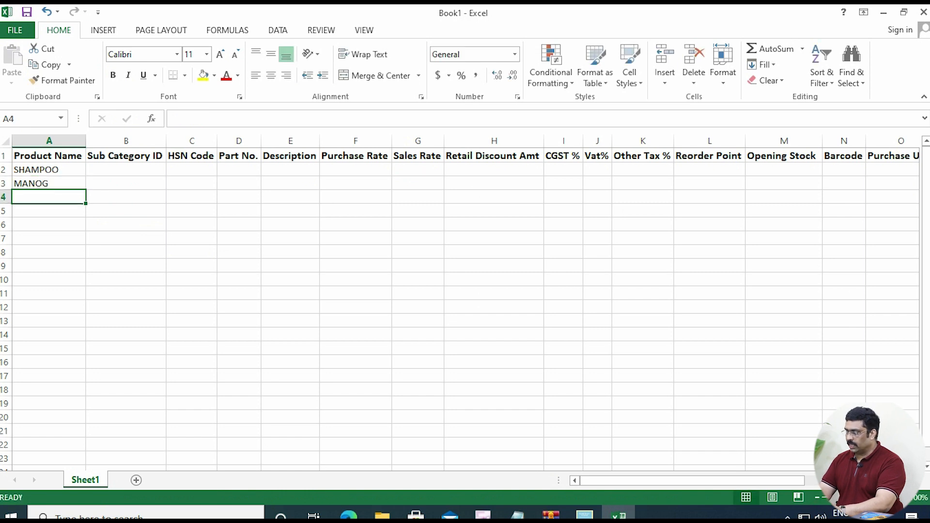
- Correct the misspelled product name in A3 to MANGO
{"action": "key", "text": "Up"}
{"action": "key", "text": "Up"}
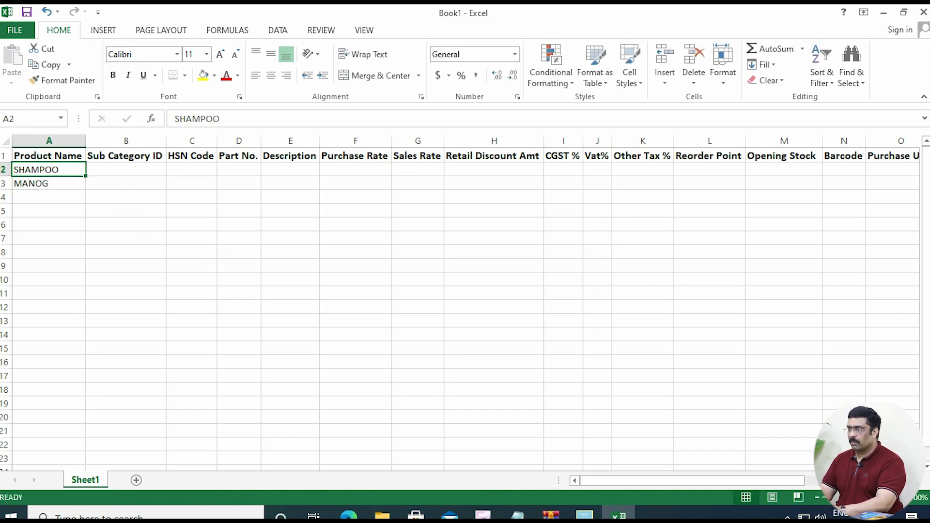
{"action": "key", "text": "Down"}
{"action": "key", "text": "F2"}
{"action": "key", "text": "BackSpace"}
{"action": "key", "text": "BackSpace"}
{"action": "type", "text": "GO"}
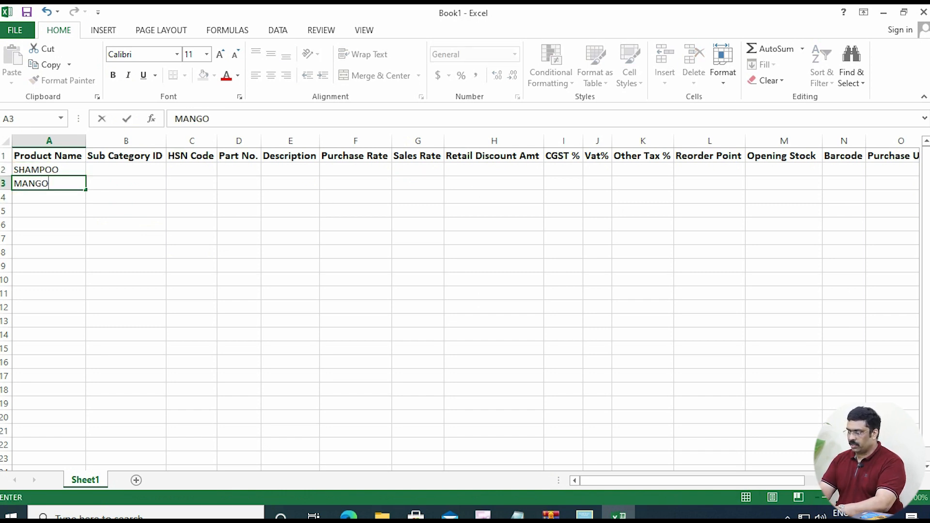
{"action": "key", "text": "Return"}
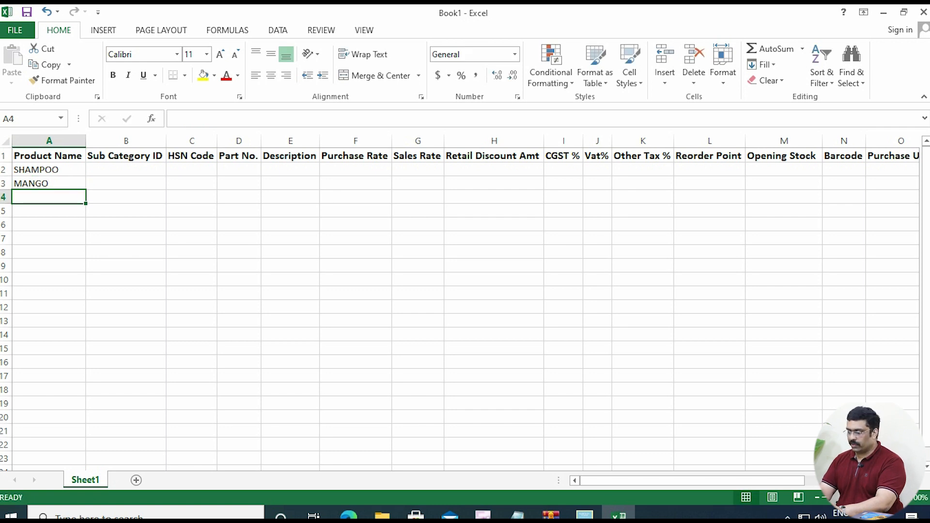
- Add the product names SOAP in A4 and PASTE in A5
{"action": "type", "text": "SOAP"}
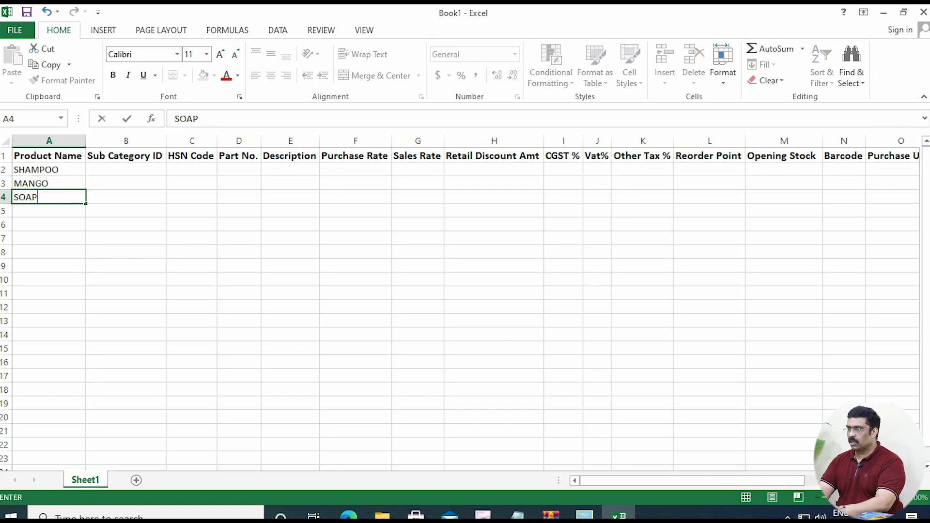
{"action": "key", "text": "Return"}
{"action": "type", "text": "PASTE"}
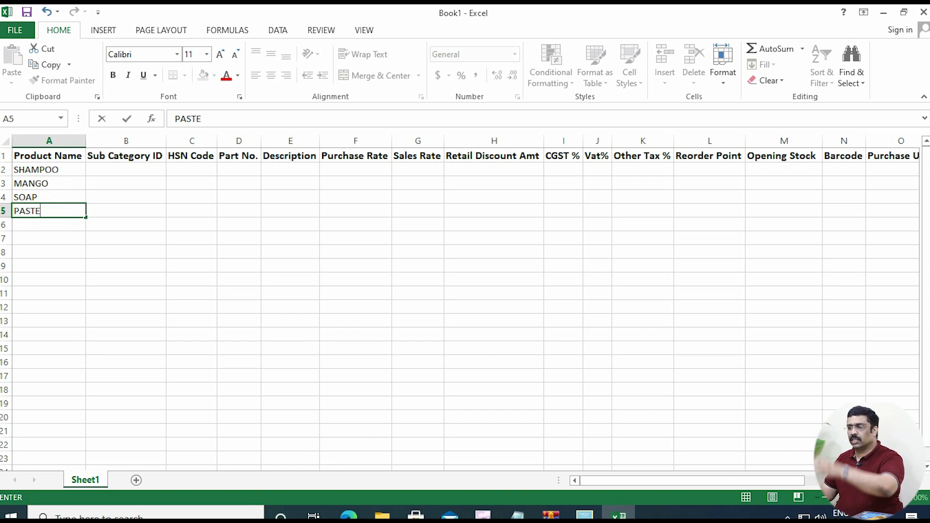
{"action": "left_click", "coordinate": [48, 265]}
- Enter 1 as the Sub Category ID in B2 and fill it down to B5 for all four products
{"action": "left_click", "coordinate": [126, 170]}
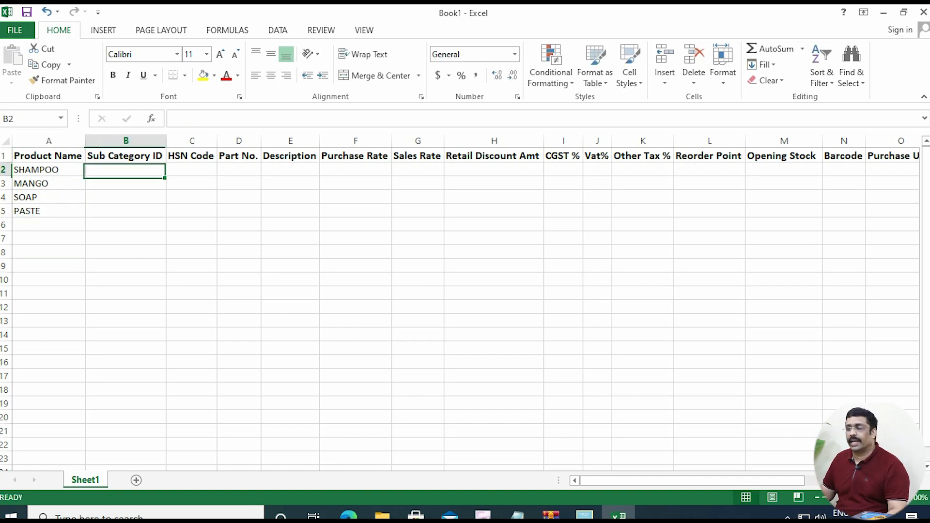
{"action": "type", "text": "1"}
{"action": "left_click", "coordinate": [126, 225]}
{"action": "left_click", "coordinate": [126, 170]}
{"action": "left_click_drag", "start_coordinate": [166, 176], "coordinate": [165, 214]}
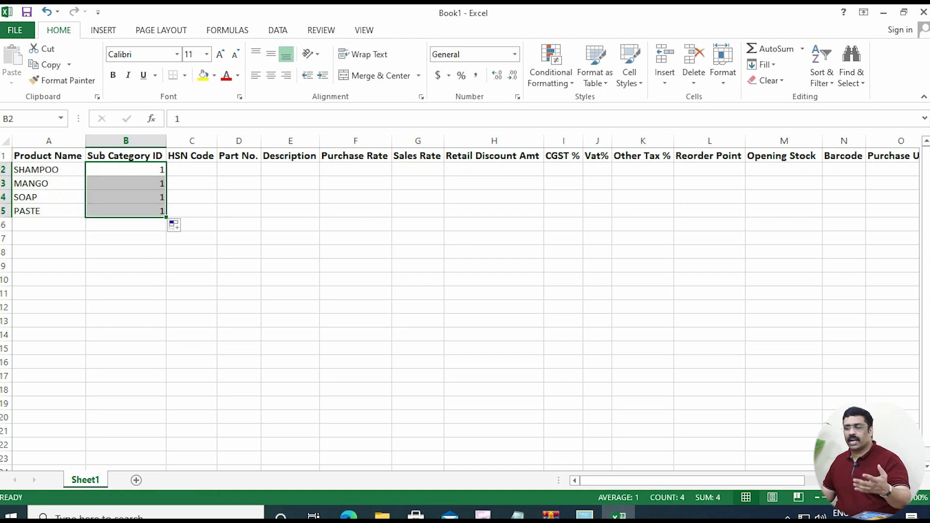
- Enter an HSN Code of zero for each of the four products in C2 through C5
{"action": "left_click", "coordinate": [192, 170]}
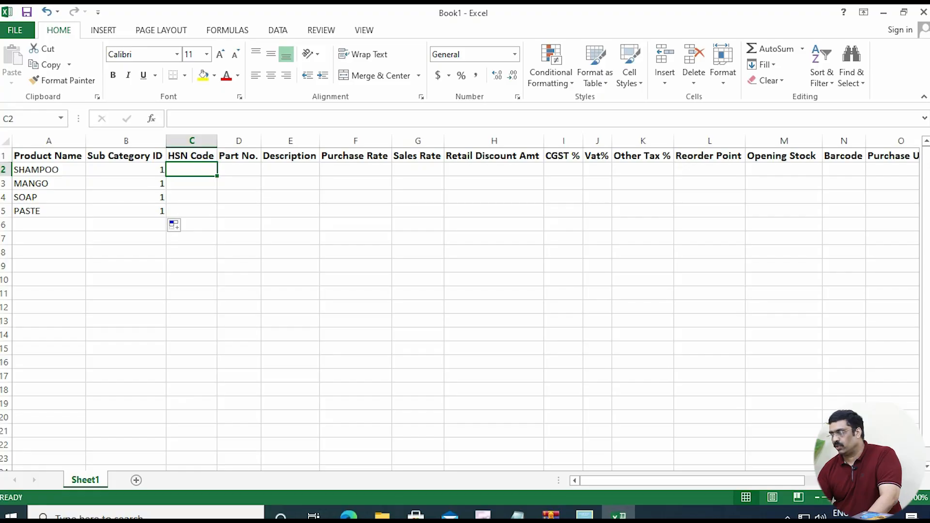
{"action": "type", "text": "00"}
{"action": "key", "text": "Return"}
{"action": "type", "text": "000"}
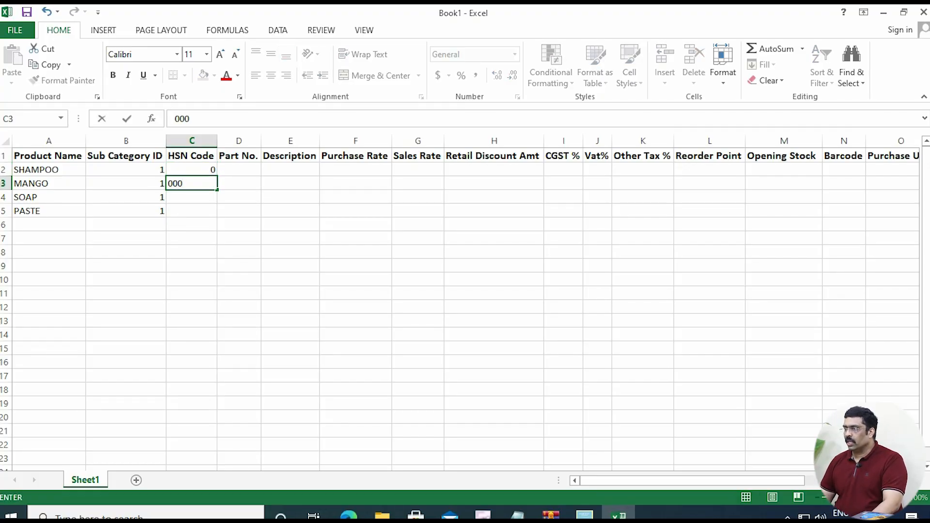
{"action": "key", "text": "Return"}
{"action": "type", "text": "000"}
{"action": "key", "text": "Return"}
{"action": "type", "text": "000"}
{"action": "key", "text": "Return"}
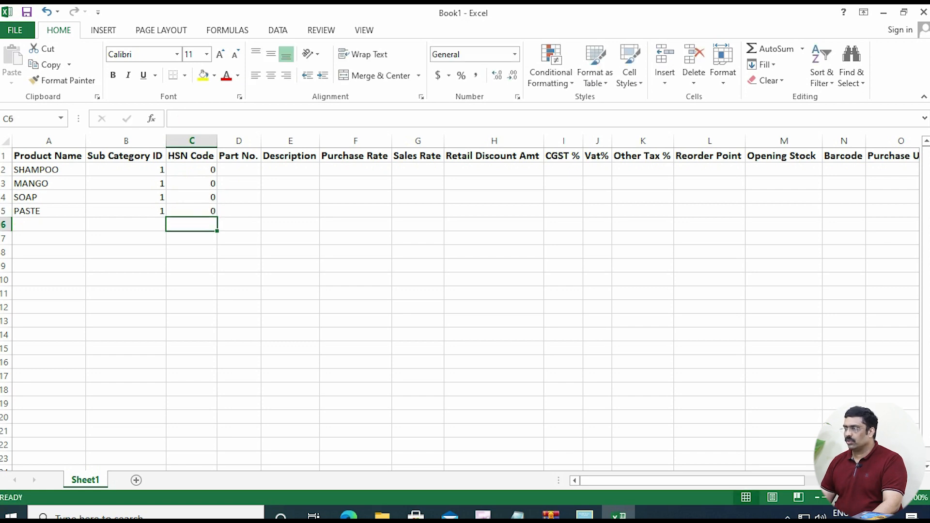
- Enter the purchase rates 10, 12, 14 and 13 in F2 through F5, leaving Part No. and Description blank
{"action": "left_click", "coordinate": [239, 169]}
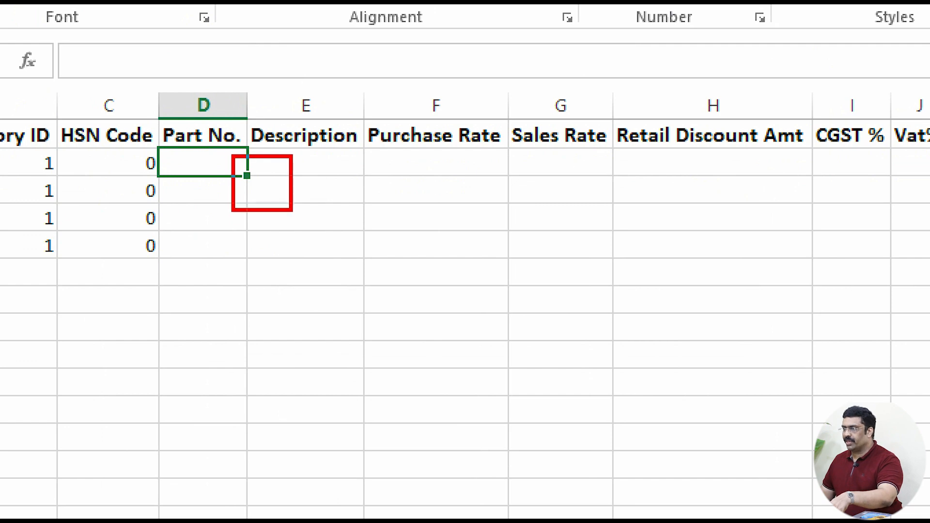
{"action": "left_click", "coordinate": [436, 162]}
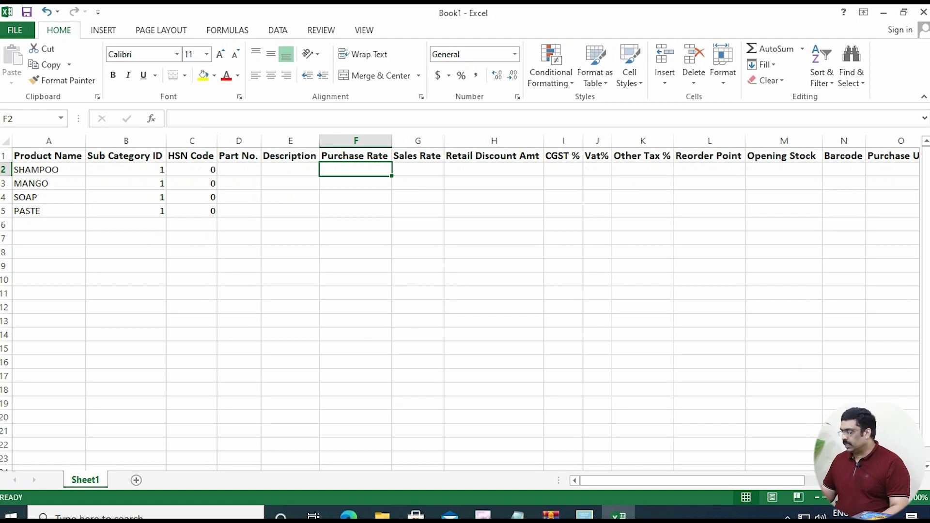
{"action": "type", "text": "10"}
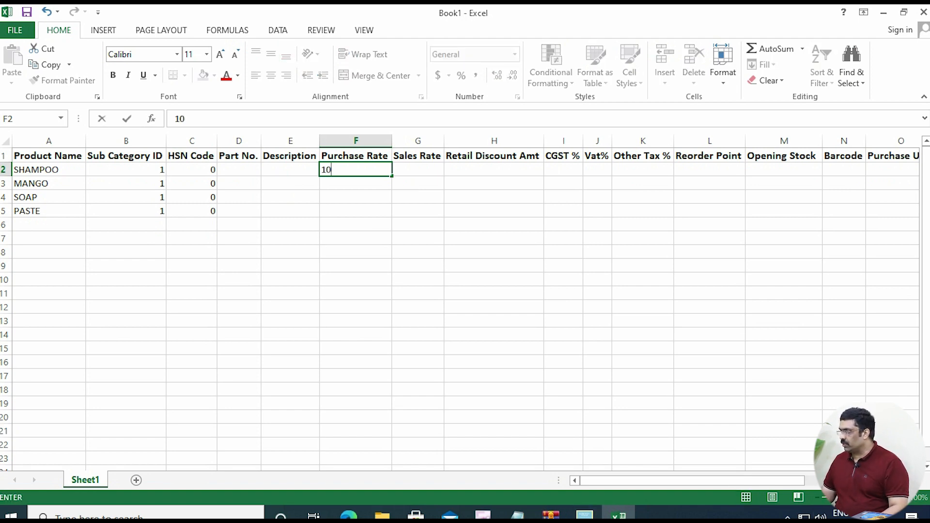
{"action": "left_click", "coordinate": [844, 416]}
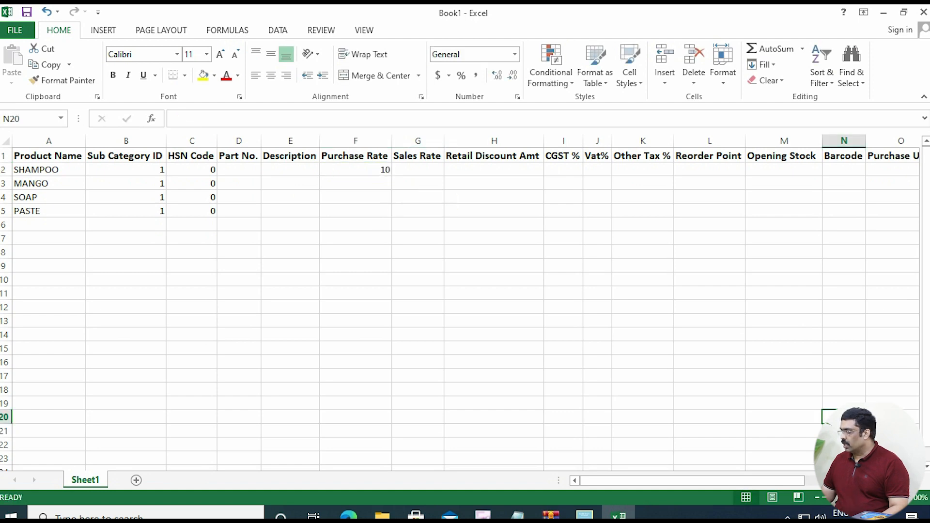
{"action": "scroll", "coordinate": [460, 300], "scroll_direction": "up", "scroll_amount": 2}
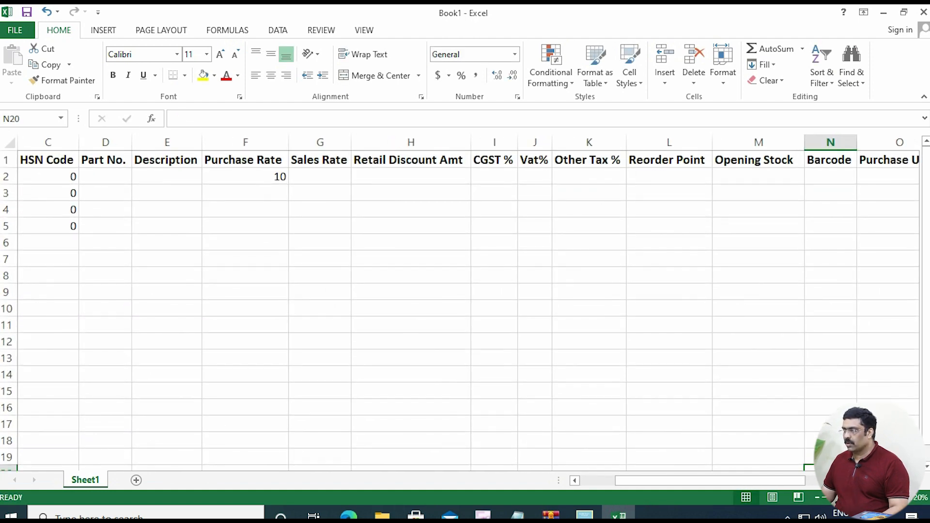
{"action": "left_click", "coordinate": [319, 176]}
{"action": "left_click", "coordinate": [245, 193]}
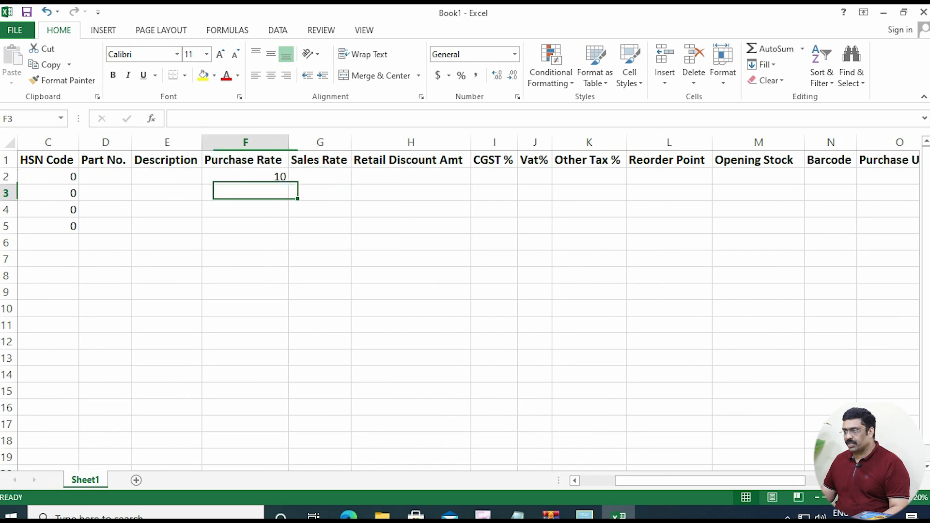
{"action": "type", "text": "12"}
{"action": "key", "text": "Return"}
{"action": "type", "text": "14"}
{"action": "key", "text": "Return"}
{"action": "type", "text": "13"}
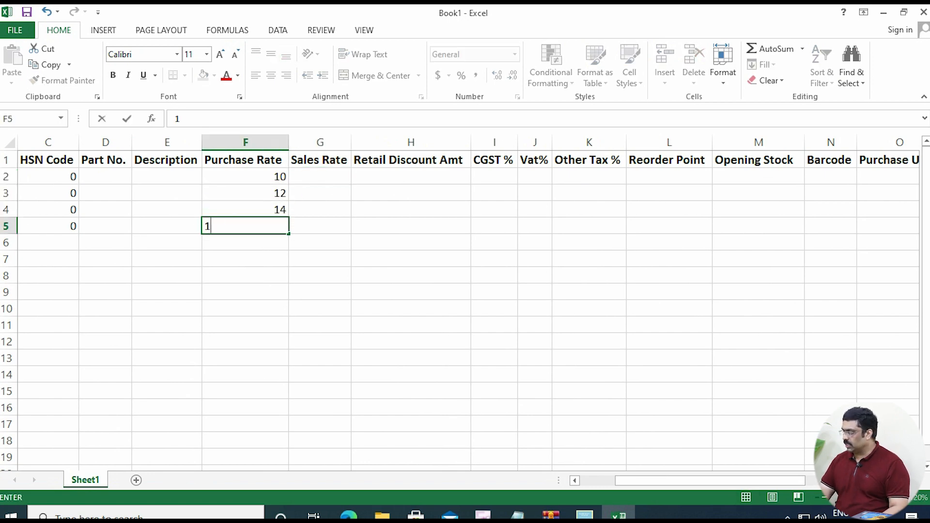
{"action": "key", "text": "Return"}
- Enter the sales rates 25, 30, 35 and 40 in G2 through G5
{"action": "left_click", "coordinate": [320, 176]}
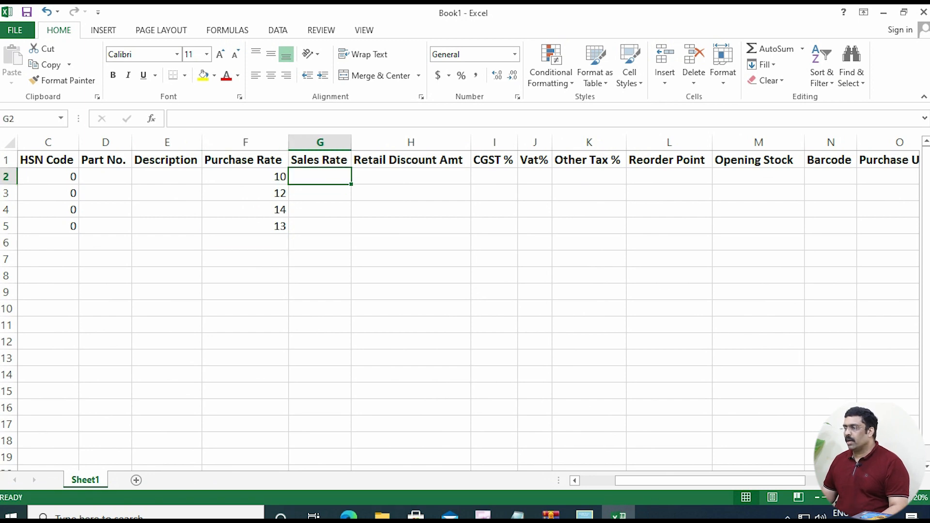
{"action": "type", "text": "25"}
{"action": "key", "text": "Return"}
{"action": "type", "text": "30"}
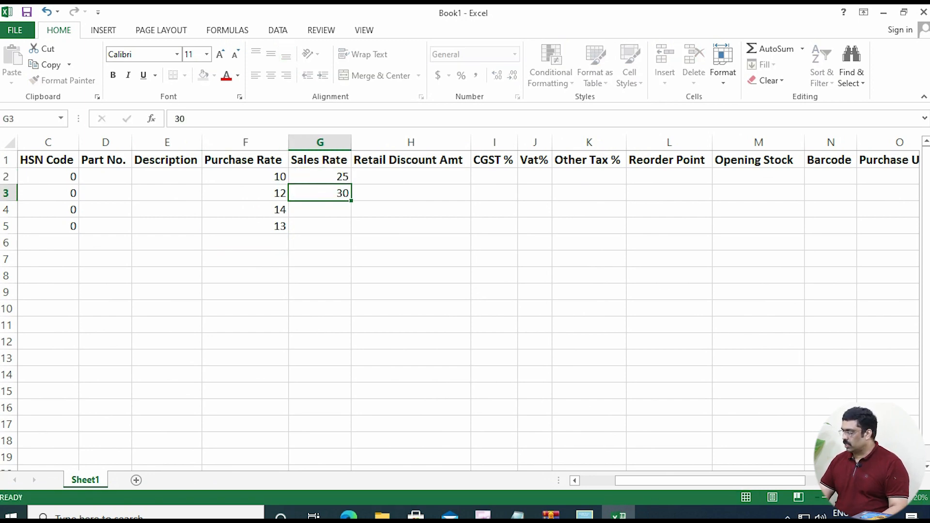
{"action": "key", "text": "Return"}
{"action": "type", "text": "35"}
{"action": "key", "text": "Return"}
{"action": "type", "text": "40"}
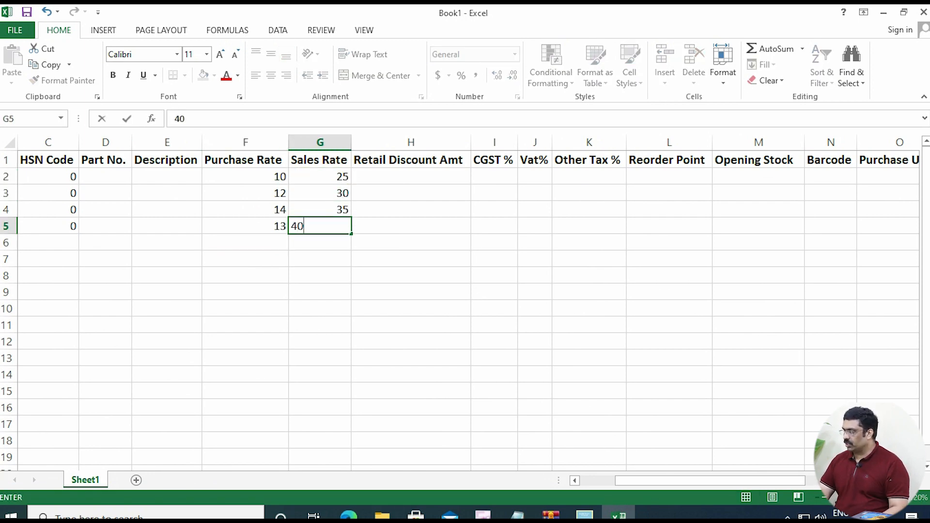
{"action": "key", "text": "Return"}
- Enter 0 as the Retail Discount Amt in H2 and fill it down to H5
{"action": "left_click", "coordinate": [410, 176]}
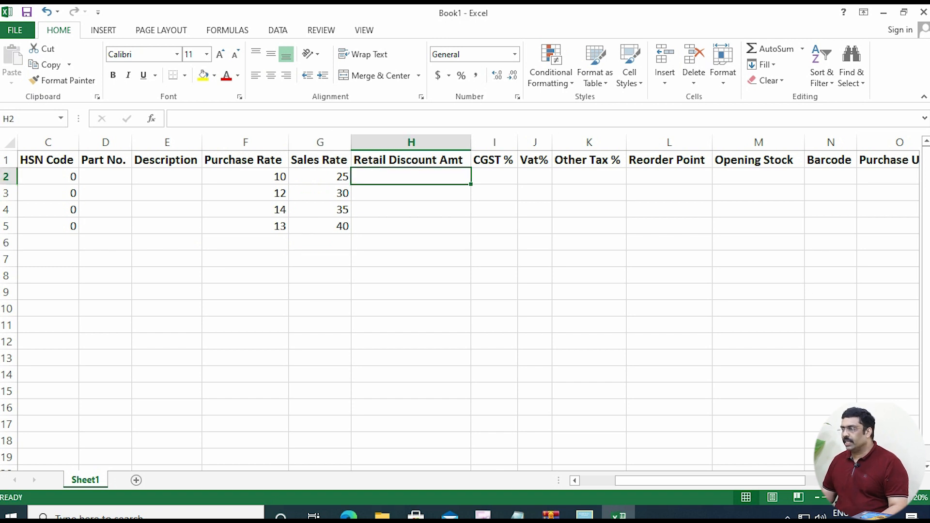
{"action": "type", "text": "0"}
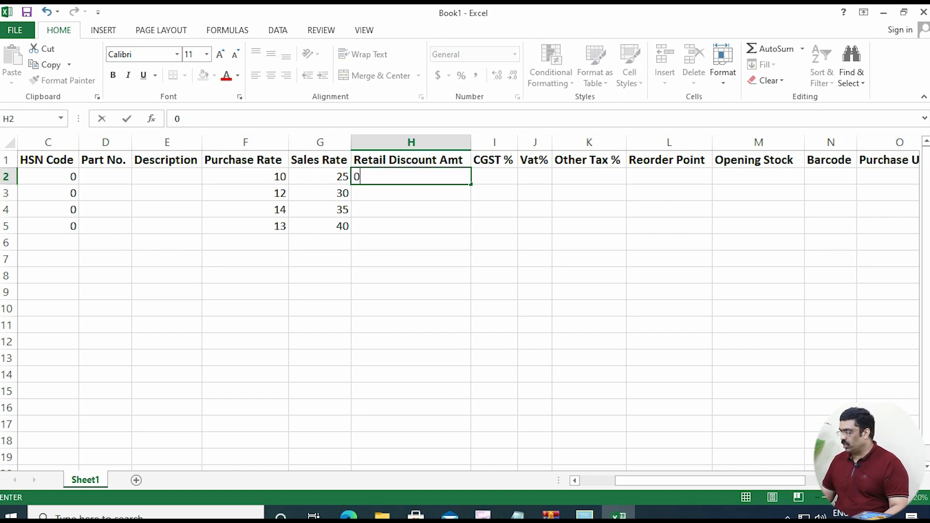
{"action": "key", "text": "Return"}
{"action": "left_click", "coordinate": [411, 275]}
{"action": "left_click", "coordinate": [410, 176]}
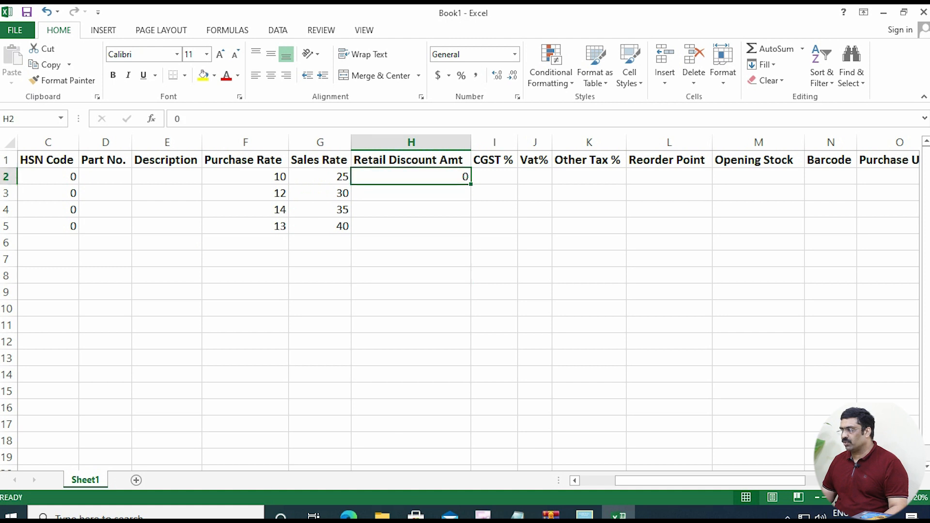
{"action": "left_click_drag", "start_coordinate": [470, 184], "coordinate": [470, 234]}
- Enter 0 as the CGST % in I2 and fill it down to I5
{"action": "left_click", "coordinate": [494, 176]}
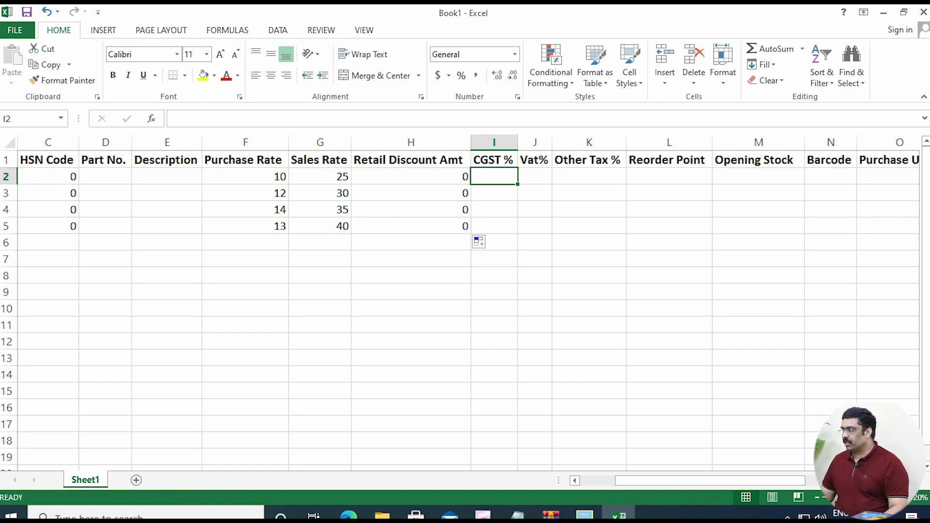
{"action": "type", "text": "0"}
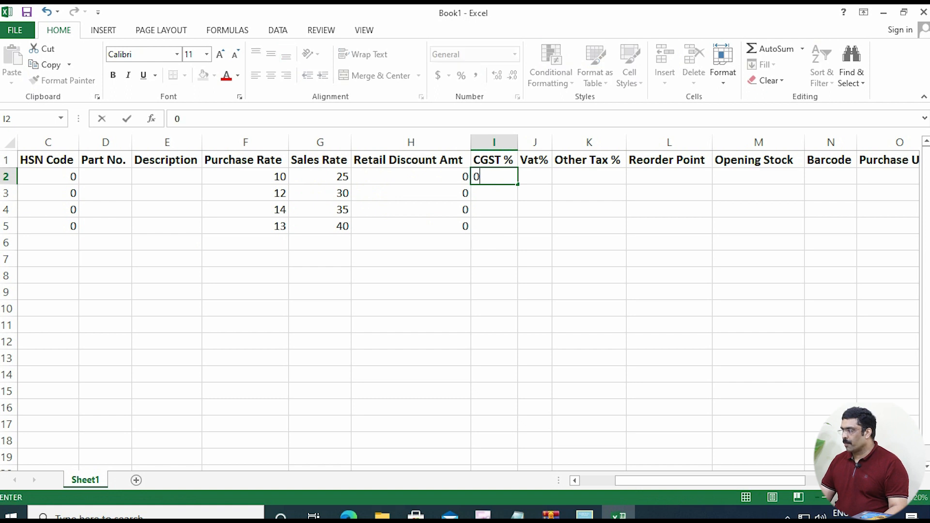
{"action": "key", "text": "Return"}
{"action": "left_click", "coordinate": [494, 226]}
{"action": "left_click", "coordinate": [494, 160]}
{"action": "left_click", "coordinate": [494, 176]}
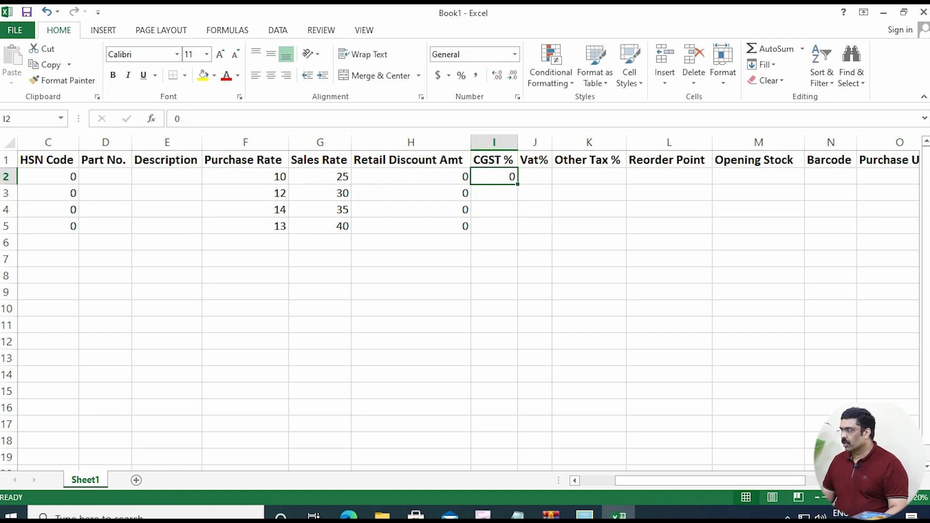
{"action": "left_click_drag", "start_coordinate": [517, 184], "coordinate": [513, 227]}
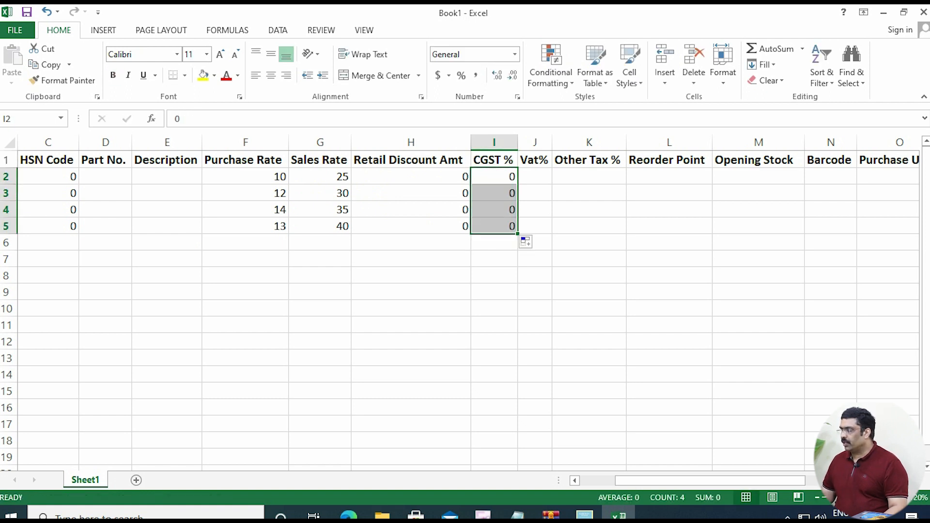
- Enter the Vat% values 5, 6, 5 and 4 in J2 through J5
{"action": "left_click", "coordinate": [534, 176]}
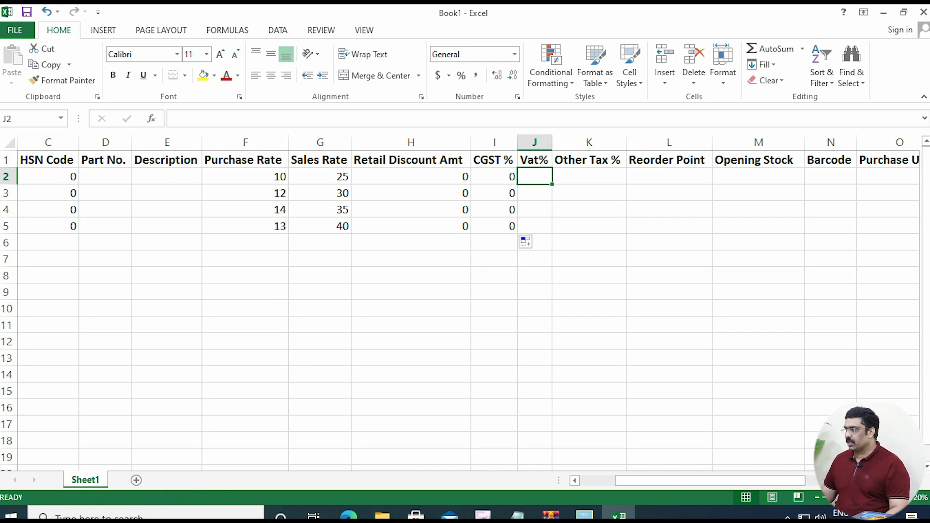
{"action": "type", "text": "5"}
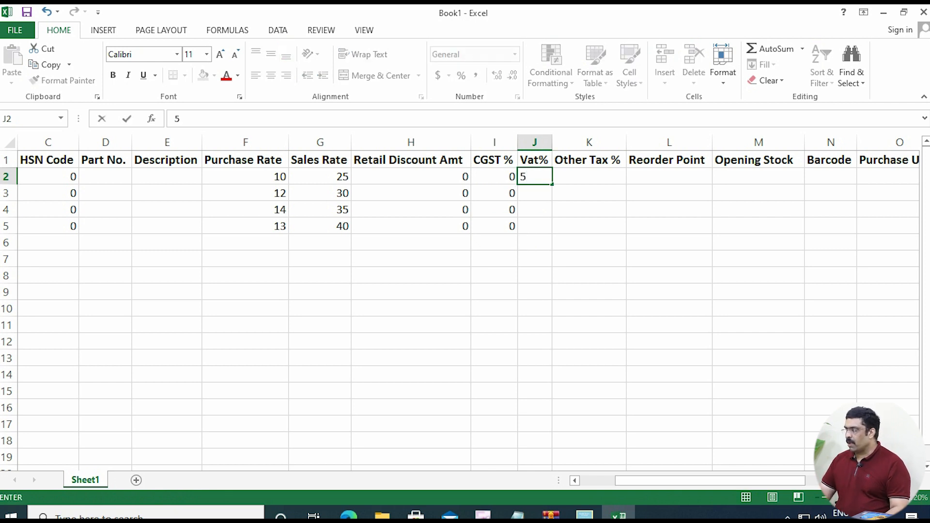
{"action": "key", "text": "Return"}
{"action": "type", "text": "6"}
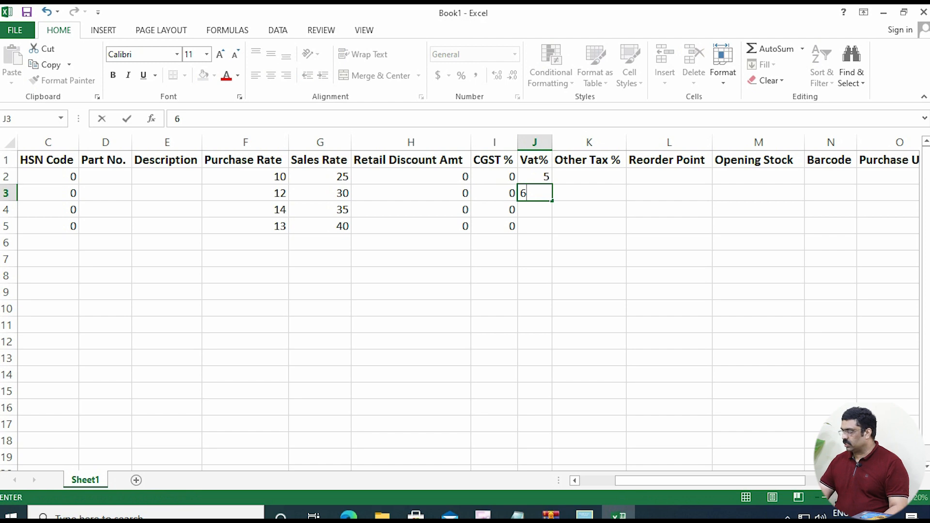
{"action": "key", "text": "Return"}
{"action": "key", "text": "Return"}
{"action": "key", "text": "Return"}
{"action": "key", "text": "Return"}
{"action": "key", "text": "Up"}
{"action": "key", "text": "Up"}
{"action": "key", "text": "Up"}
{"action": "key", "text": "Up"}
{"action": "key", "text": "Down"}
{"action": "type", "text": "5"}
{"action": "key", "text": "Return"}
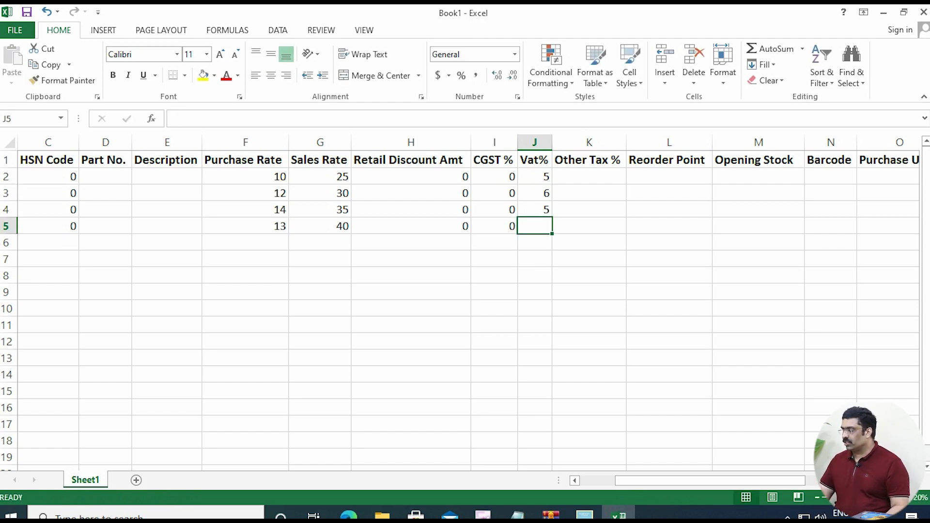
{"action": "type", "text": "4"}
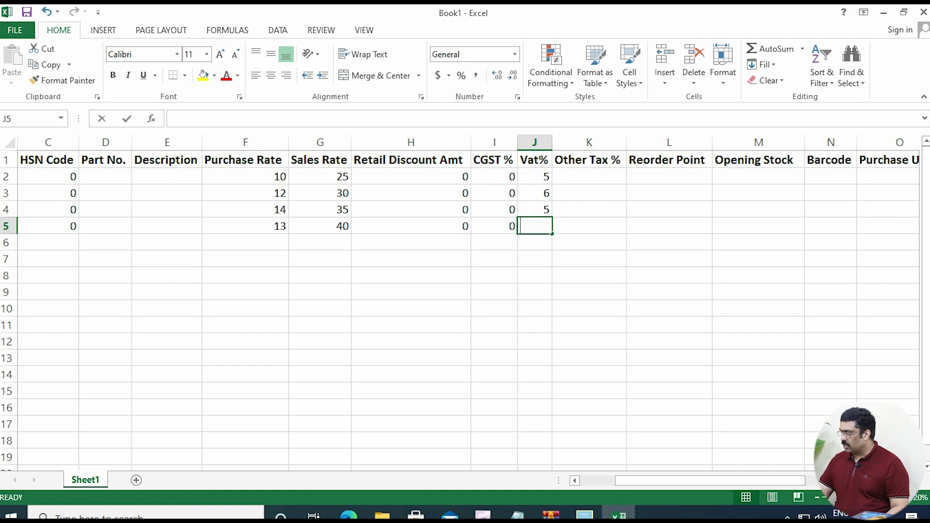
{"action": "left_click", "coordinate": [494, 324]}
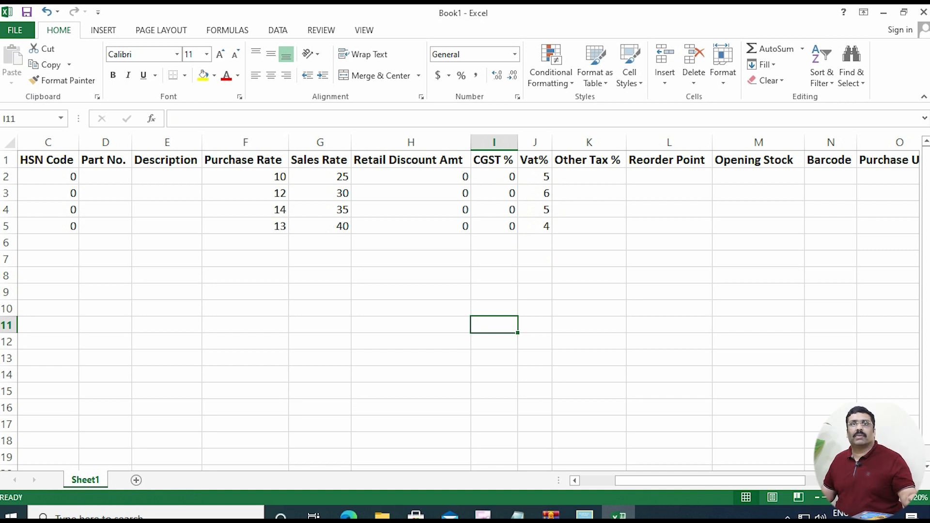
- Enter 0 as the Other Tax % in each cell from K2 to K5
{"action": "left_click", "coordinate": [589, 177]}
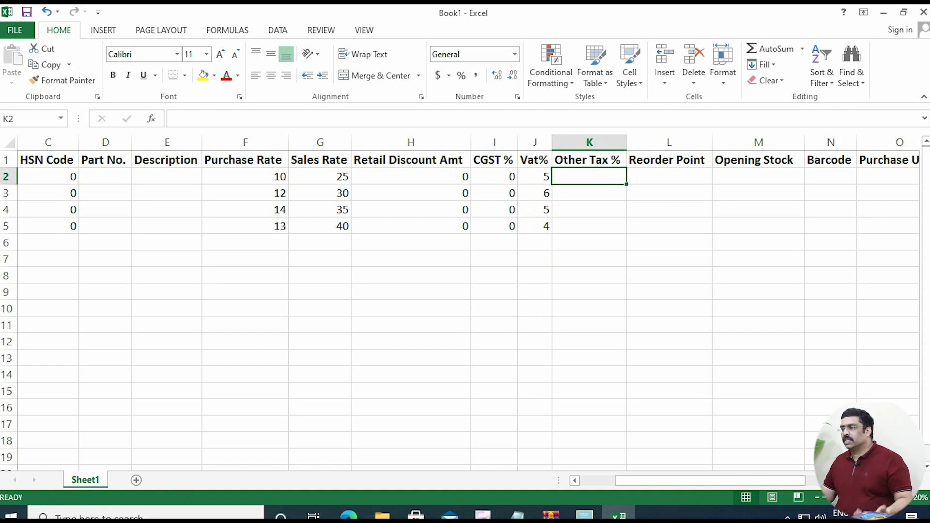
{"action": "type", "text": "0"}
{"action": "key", "text": "Return"}
{"action": "type", "text": "0"}
{"action": "key", "text": "Return"}
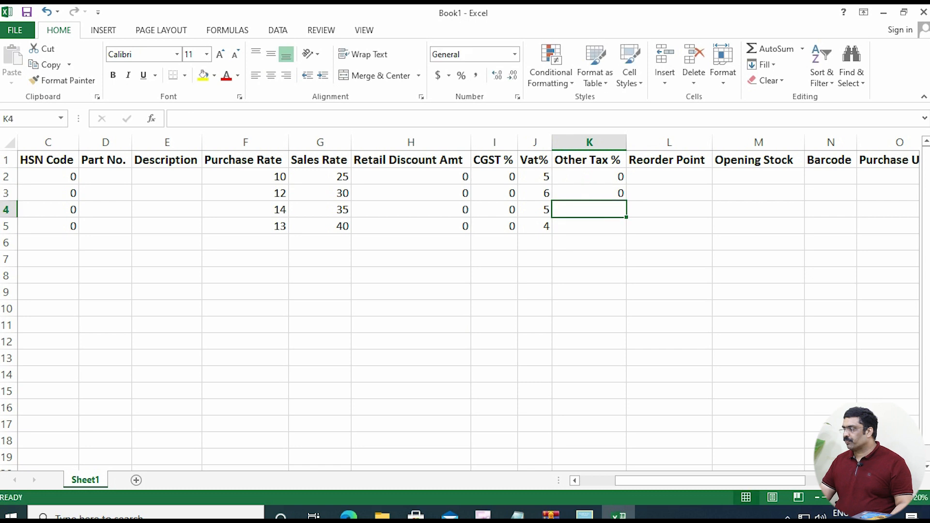
{"action": "type", "text": "0"}
{"action": "key", "text": "Return"}
{"action": "type", "text": "0"}
{"action": "key", "text": "Return"}
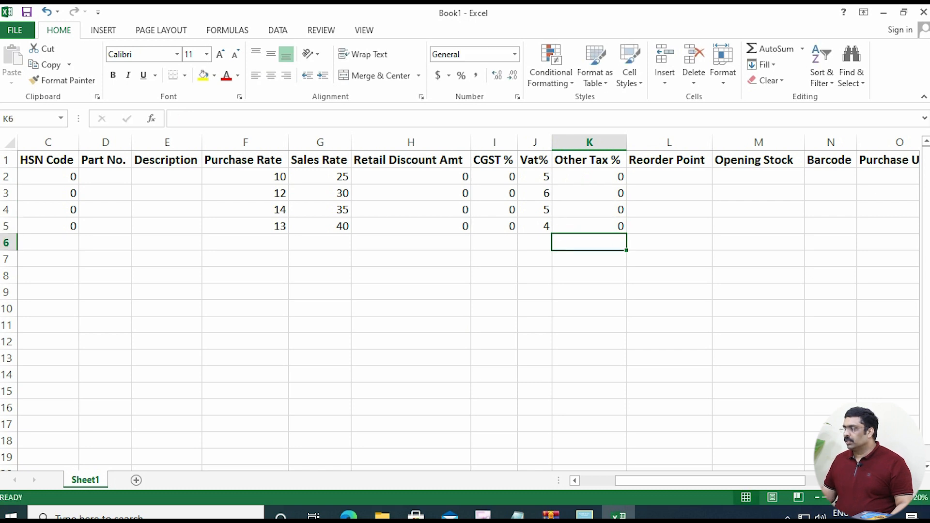
{"action": "left_click", "coordinate": [589, 176]}
{"action": "key", "text": "ctrl+shift+Down"}
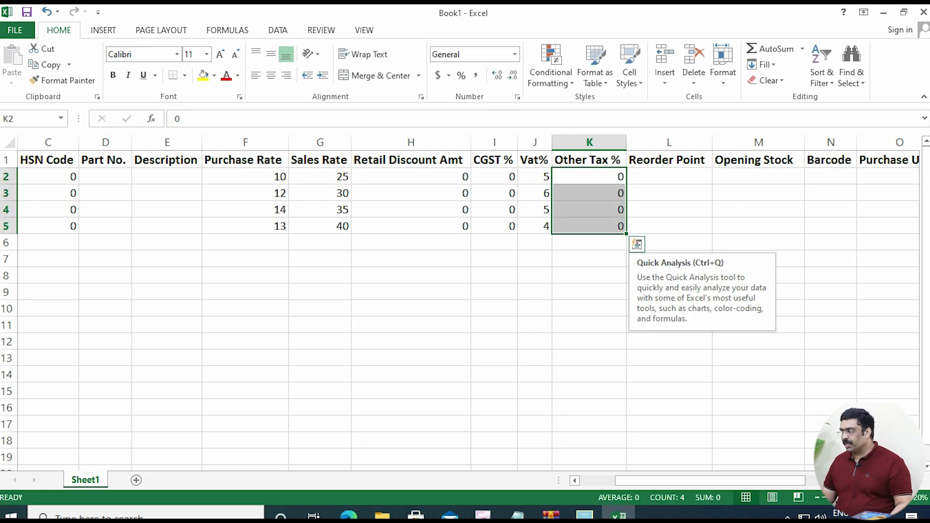
- Enter 2 as the Reorder Point of the first product in L2
{"action": "left_click", "coordinate": [668, 176]}
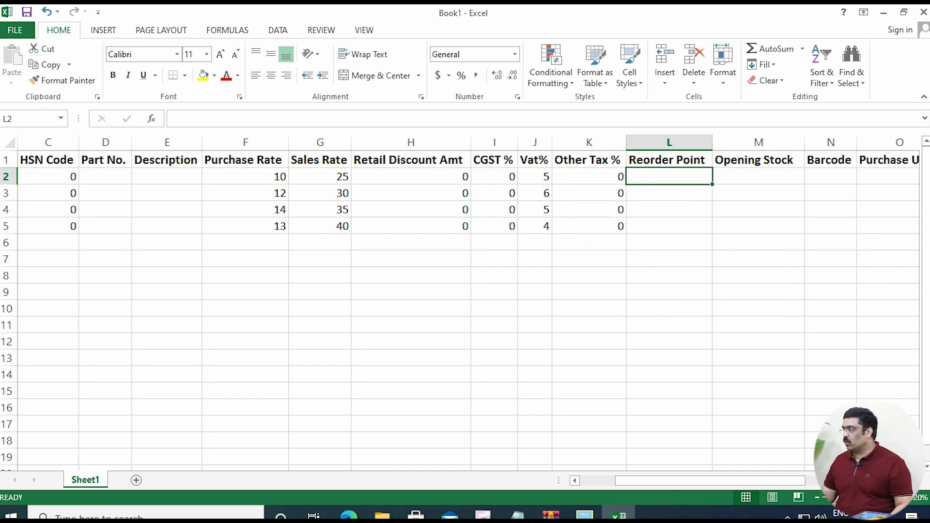
{"action": "type", "text": "2"}
{"action": "key", "text": "Return"}
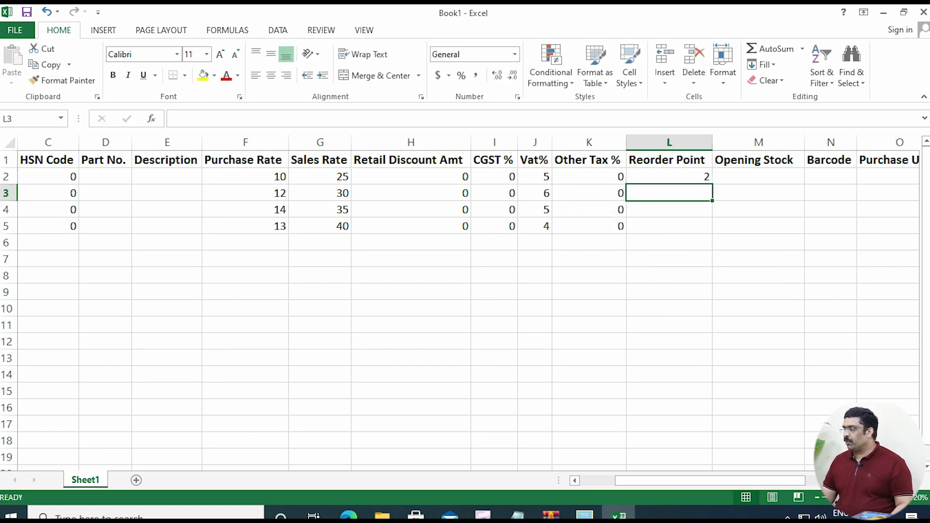
{"action": "left_click", "coordinate": [669, 159]}
- Enter the Opening Stock quantities 100, 200, 300 and 400 in M2 through M5
{"action": "left_click", "coordinate": [757, 176]}
{"action": "type", "text": "100"}
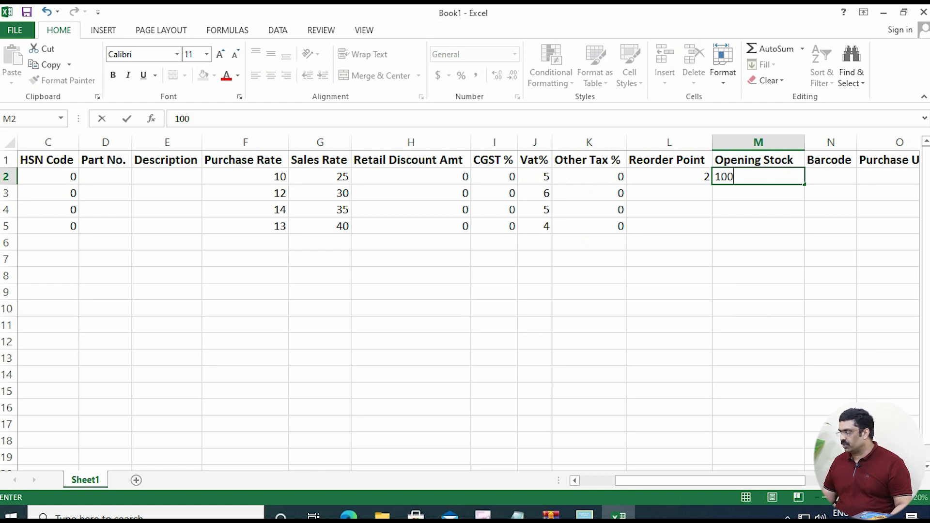
{"action": "left_click", "coordinate": [757, 226]}
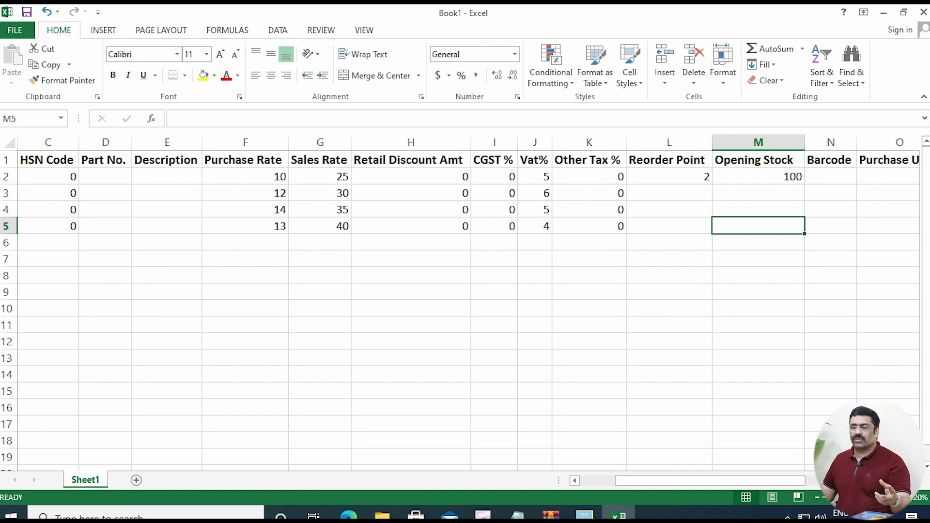
{"action": "left_click", "coordinate": [757, 194]}
{"action": "type", "text": "200"}
{"action": "key", "text": "Return"}
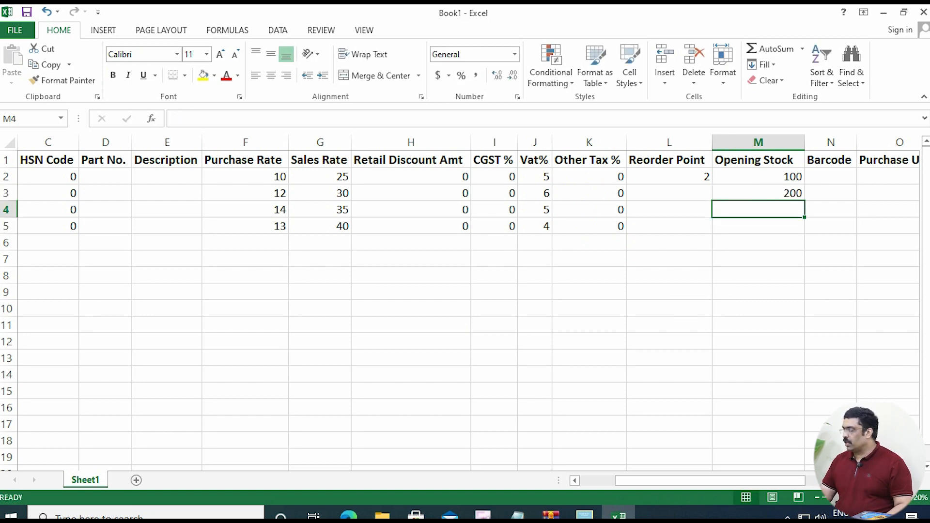
{"action": "type", "text": "300"}
{"action": "key", "text": "Return"}
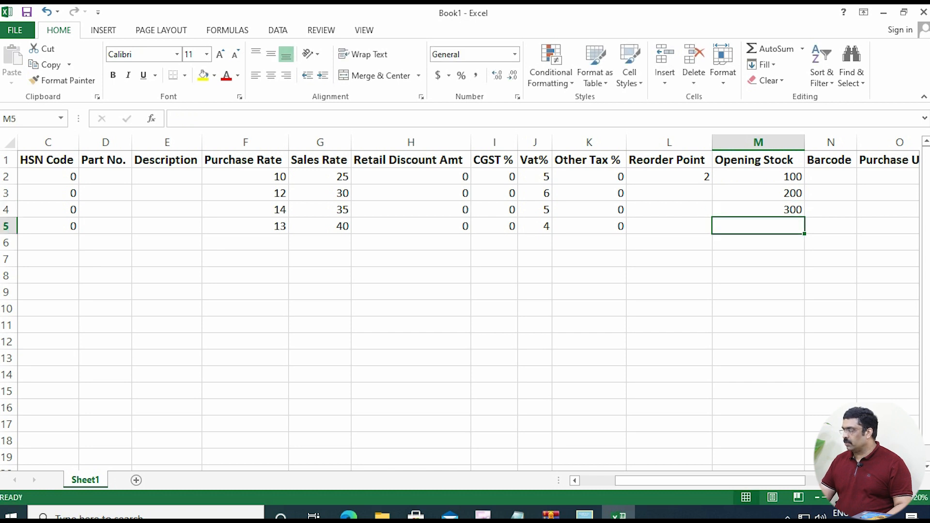
{"action": "type", "text": "400"}
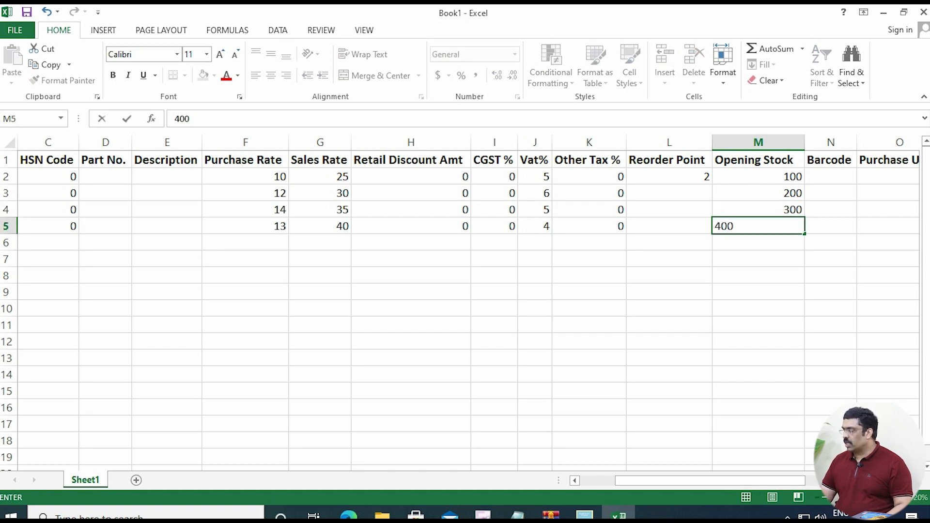
- Enter the remaining Reorder Point values 5, 4 and 1 in L3 through L5
{"action": "left_click", "coordinate": [668, 194]}
{"action": "type", "text": "5"}
{"action": "key", "text": "Return"}
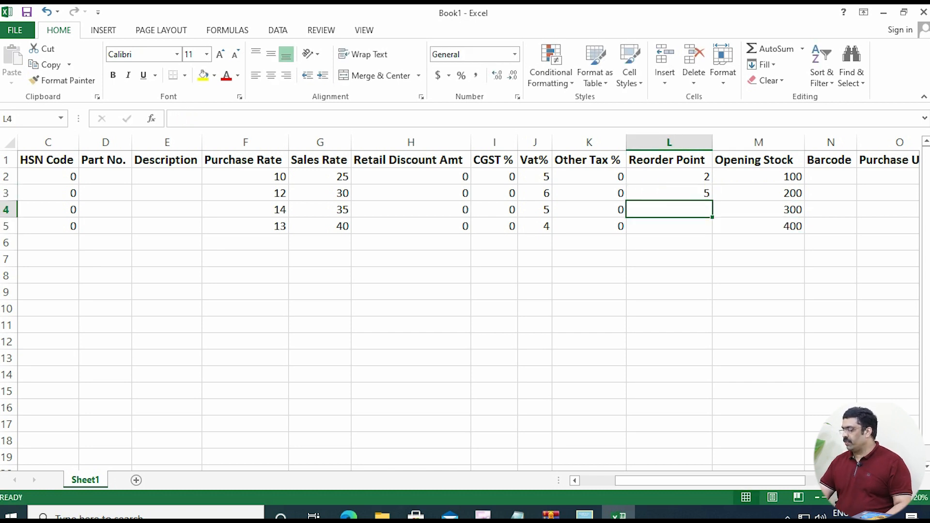
{"action": "type", "text": "4"}
{"action": "key", "text": "Return"}
{"action": "type", "text": "1"}
{"action": "key", "text": "Return"}
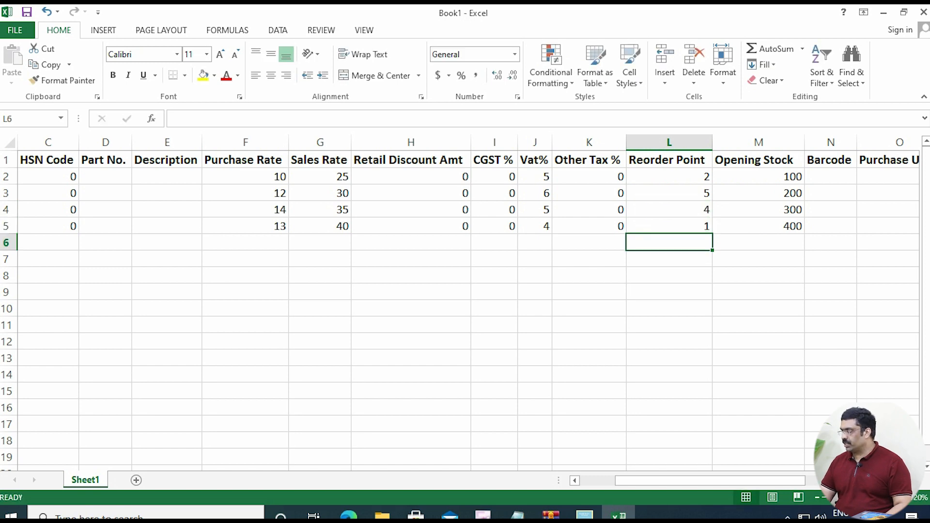
- Enter the barcodes 44616 and 10001 for the first two products in N2 and N3
{"action": "left_click_drag", "start_coordinate": [702, 481], "coordinate": [791, 480]}
{"action": "left_click", "coordinate": [497, 177]}
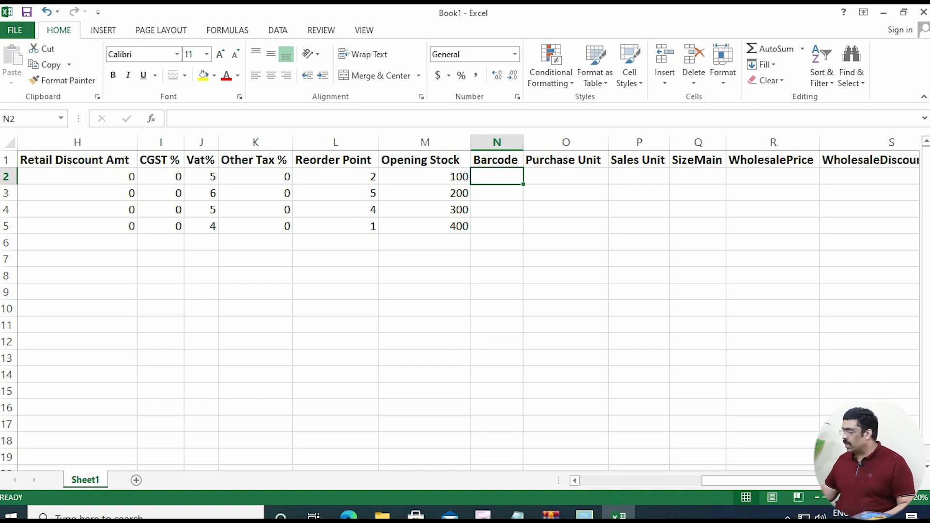
{"action": "type", "text": "44616"}
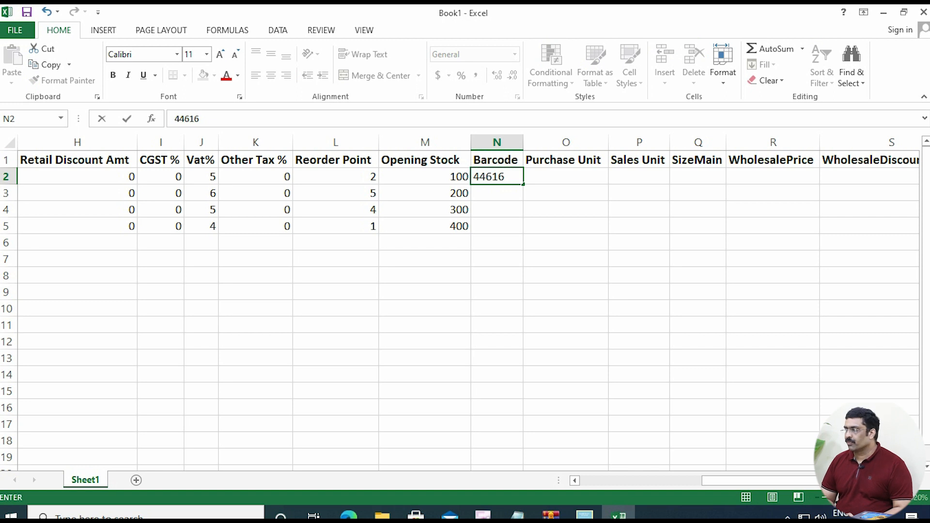
{"action": "key", "text": "Return"}
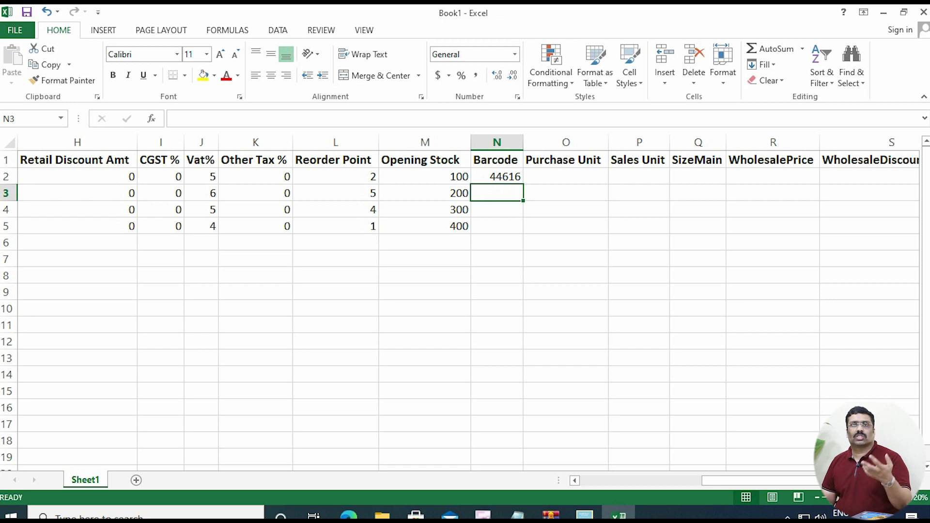
{"action": "type", "text": "1000"}
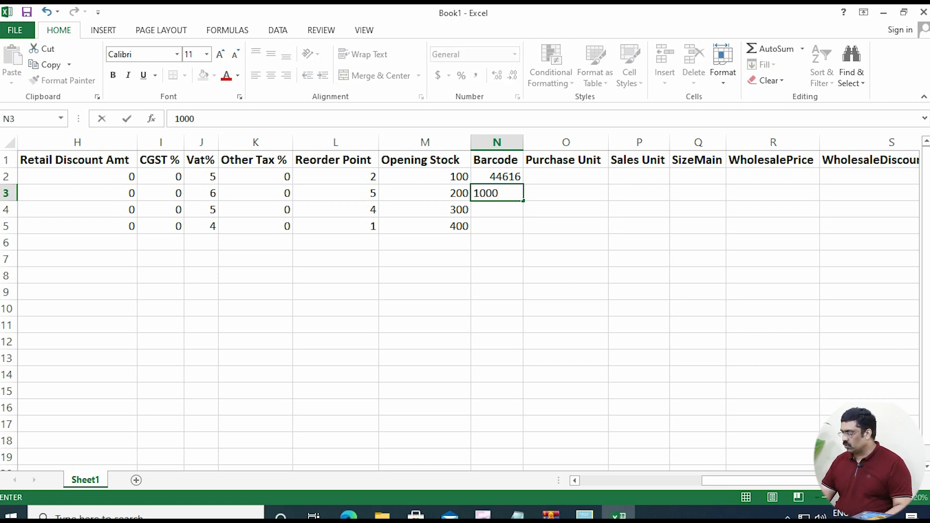
{"action": "type", "text": "1"}
{"action": "key", "text": "Return"}
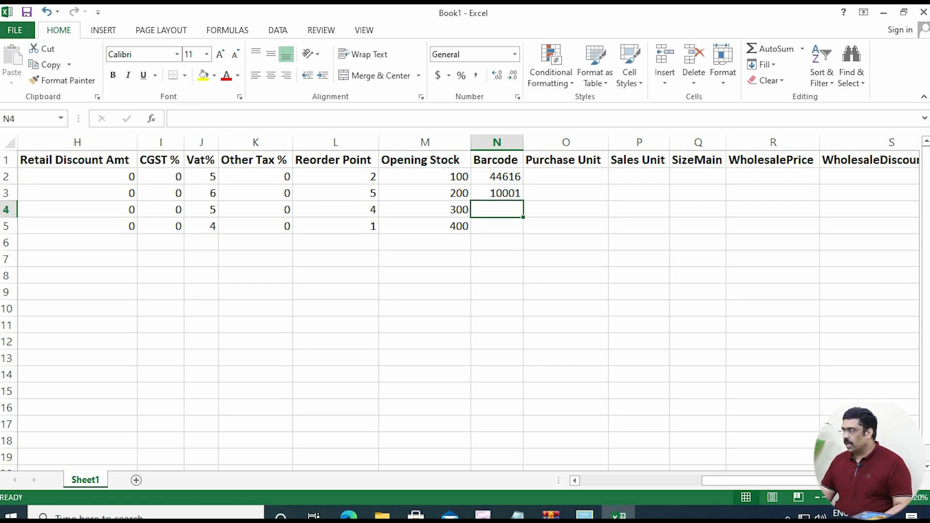
- Enter the barcodes 10002 and 10003 for the last two products in N4 and N5
{"action": "type", "text": "10003"}
{"action": "key", "text": "Return"}
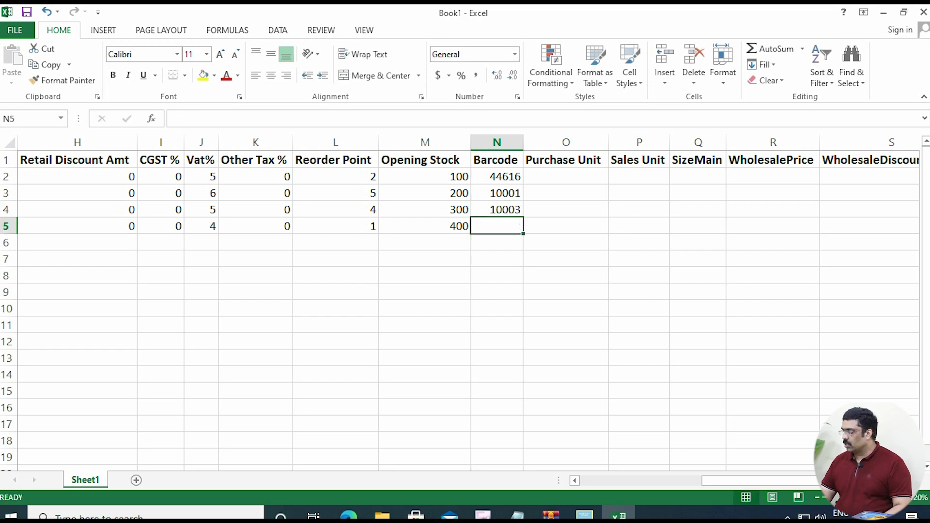
{"action": "key", "text": "Up"}
{"action": "type", "text": "2"}
{"action": "key", "text": "BackSpace"}
{"action": "type", "text": "1000"}
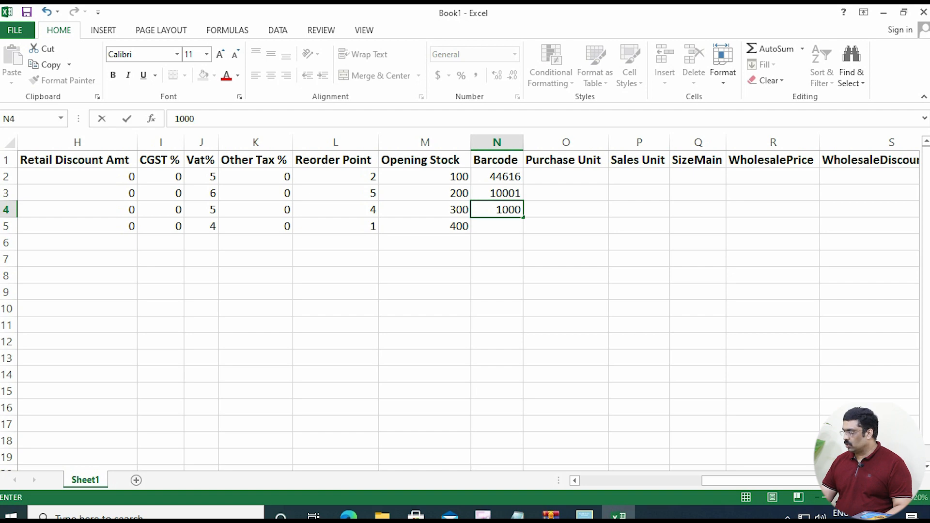
{"action": "type", "text": "2"}
{"action": "key", "text": "Return"}
{"action": "type", "text": "10003"}
{"action": "key", "text": "Return"}
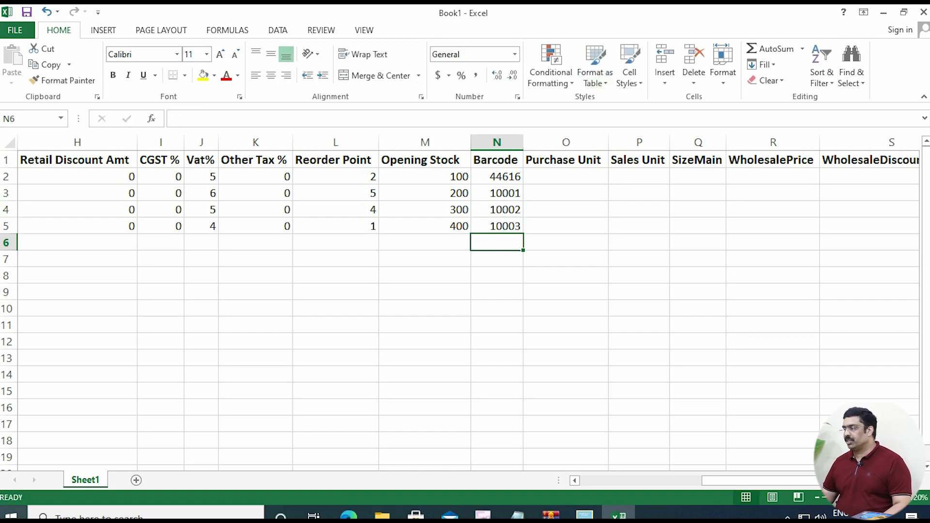
- Enter nos as the Purchase Unit in O2 and fill it through the Purchase Unit and Sales Unit columns to P5
{"action": "left_click", "coordinate": [566, 176]}
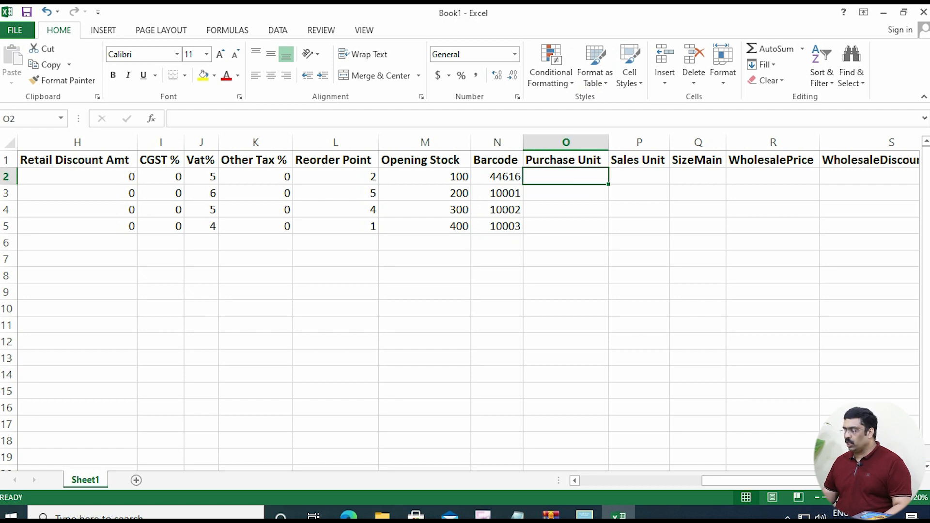
{"action": "type", "text": "nos"}
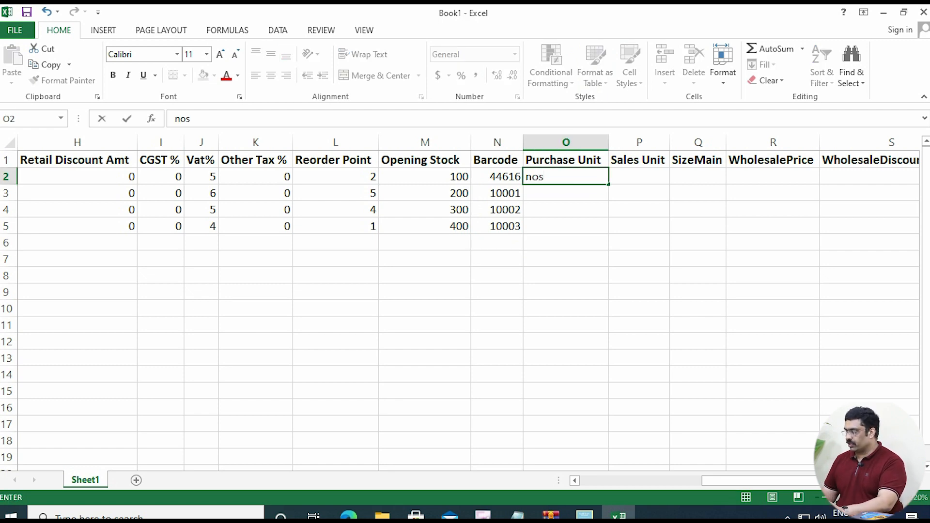
{"action": "key", "text": "Return"}
{"action": "key", "text": "Up"}
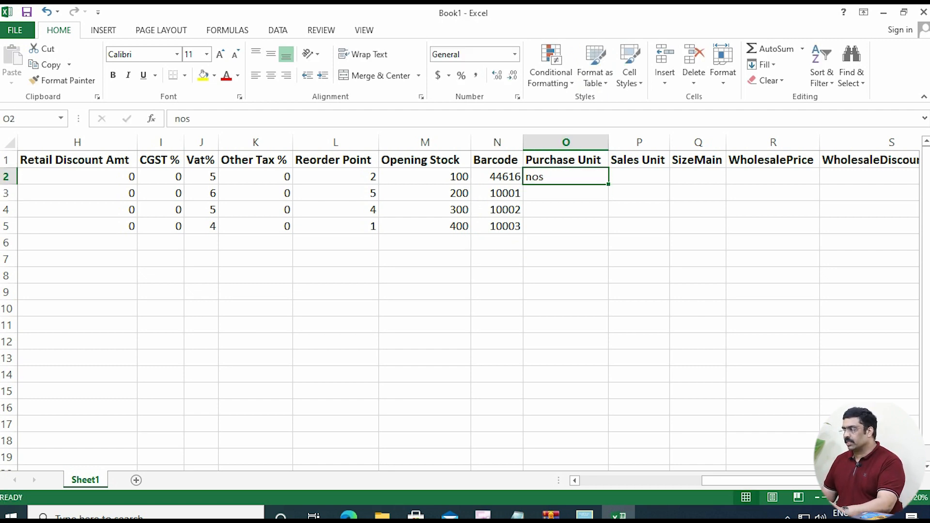
{"action": "left_click_drag", "start_coordinate": [608, 183], "coordinate": [673, 234]}
{"action": "left_click_drag", "start_coordinate": [726, 481], "coordinate": [736, 480]}
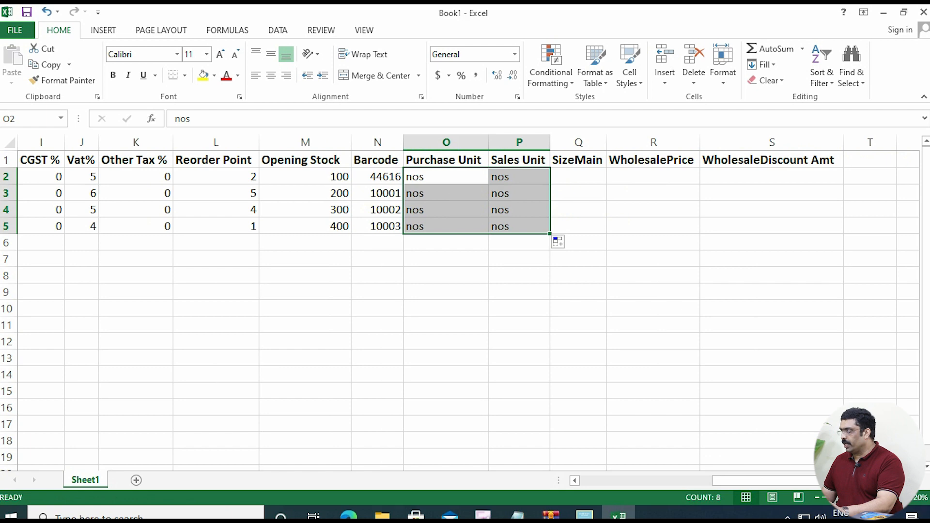
- Enter xl as the SizeMain of the first product in Q2
{"action": "left_click", "coordinate": [578, 258]}
{"action": "left_click", "coordinate": [578, 176]}
{"action": "type", "text": "xl"}
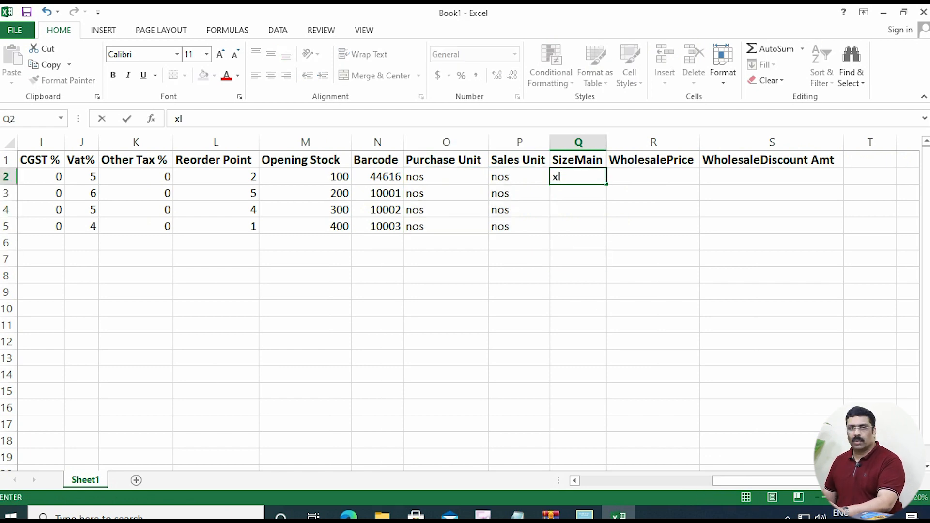
{"action": "left_click", "coordinate": [578, 226]}
- Replace the first product's SizeMain with 0 and enter 0 for the other three products in Q3 to Q5
{"action": "left_click", "coordinate": [578, 177]}
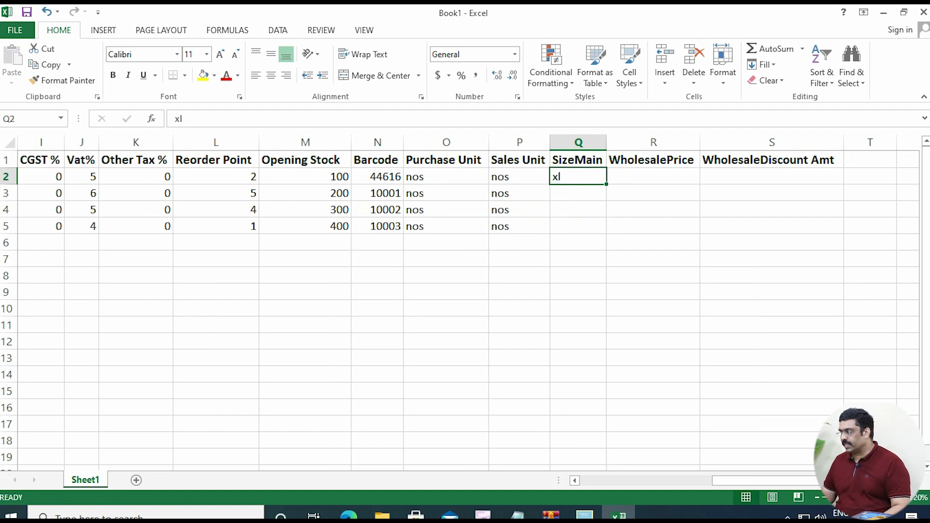
{"action": "type", "text": "0"}
{"action": "key", "text": "Down"}
{"action": "key", "text": "Down"}
{"action": "key", "text": "Down"}
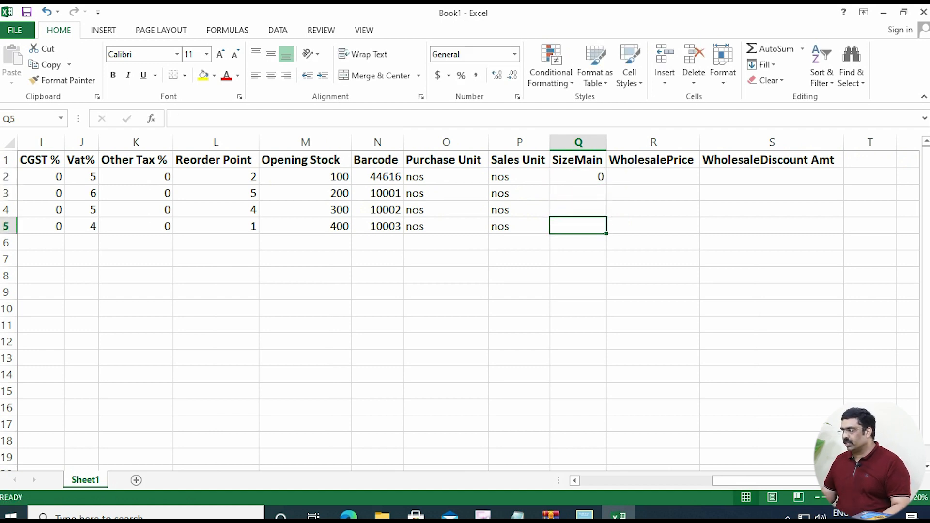
{"action": "key", "text": "Up"}
{"action": "key", "text": "Up"}
{"action": "type", "text": "0"}
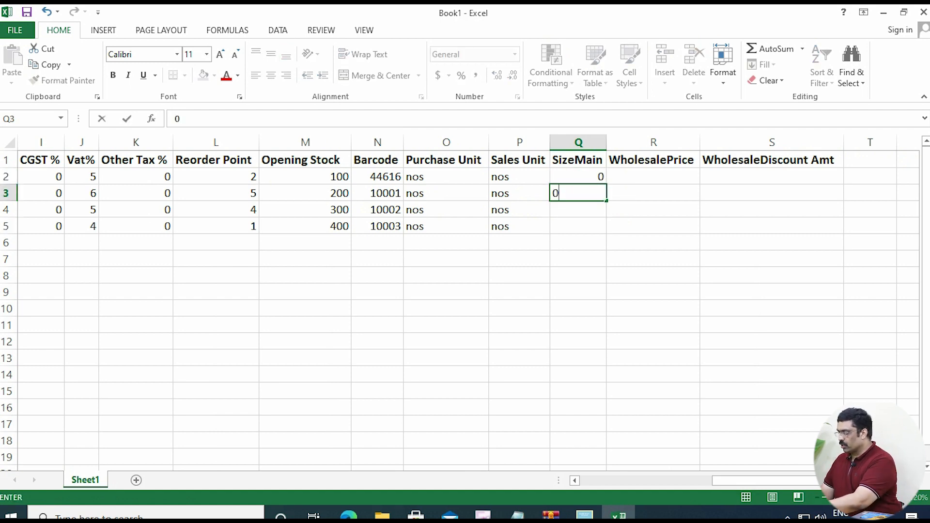
{"action": "key", "text": "Down"}
{"action": "type", "text": "0"}
{"action": "key", "text": "Down"}
{"action": "type", "text": "0"}
- Enter 0 as the WholesalePrice of all four products in R2 to R5
{"action": "left_click", "coordinate": [653, 177]}
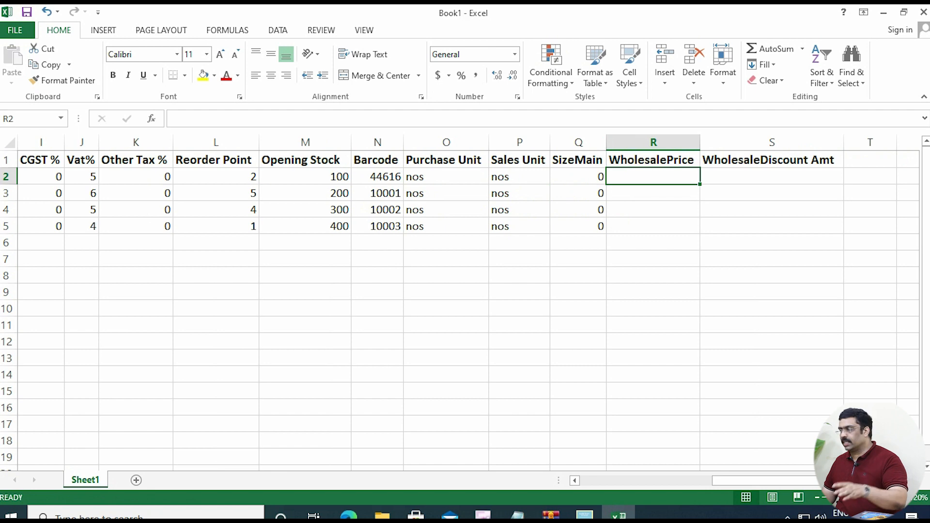
{"action": "type", "text": "0"}
{"action": "key", "text": "Return"}
{"action": "key", "text": "Return"}
{"action": "type", "text": "0"}
{"action": "key", "text": "Return"}
{"action": "type", "text": "0"}
{"action": "key", "text": "Return"}
{"action": "key", "text": "Up"}
{"action": "key", "text": "Up"}
{"action": "key", "text": "Up"}
{"action": "type", "text": "0"}
{"action": "key", "text": "Down"}
{"action": "key", "text": "Down"}
{"action": "key", "text": "Down"}
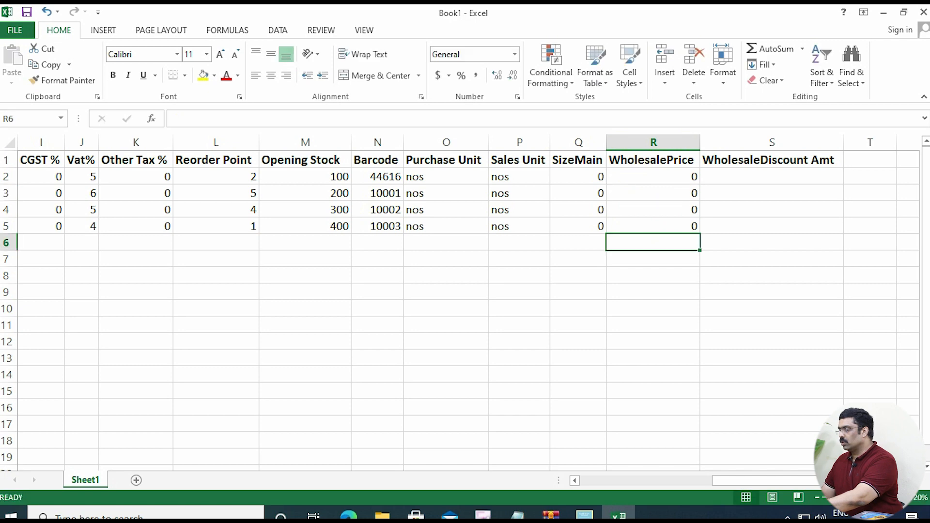
- Enter 0 as the WholesaleDiscount Amt of all four products in S2 to S5 and close the workbook
{"action": "left_click", "coordinate": [772, 176]}
{"action": "type", "text": "0"}
{"action": "key", "text": "Return"}
{"action": "type", "text": "0"}
{"action": "key", "text": "Return"}
{"action": "type", "text": "0"}
{"action": "key", "text": "Return"}
{"action": "type", "text": "0"}
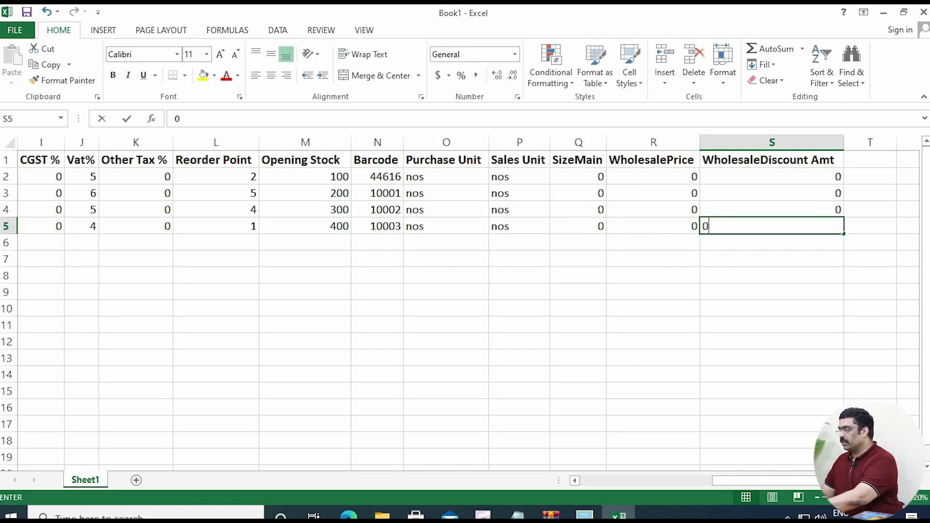
{"action": "key", "text": "Return"}
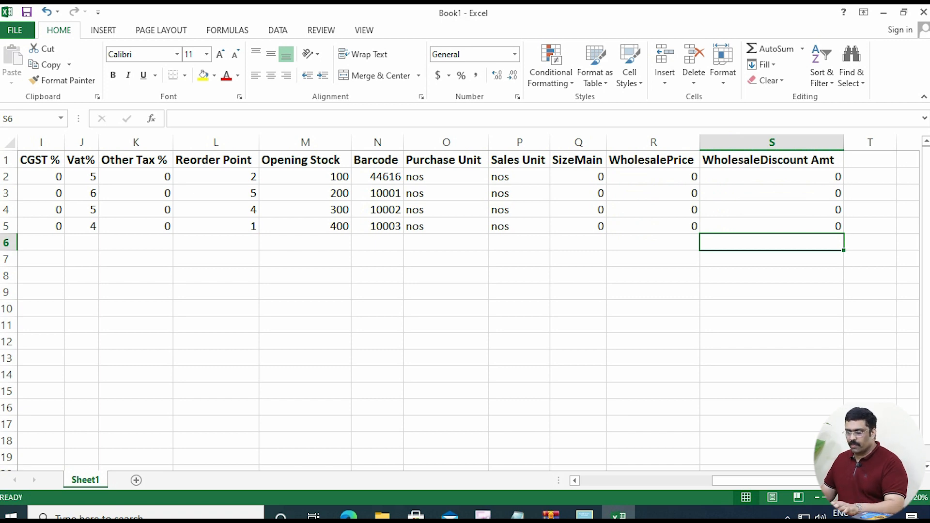
{"action": "left_click_drag", "start_coordinate": [741, 481], "coordinate": [608, 480]}
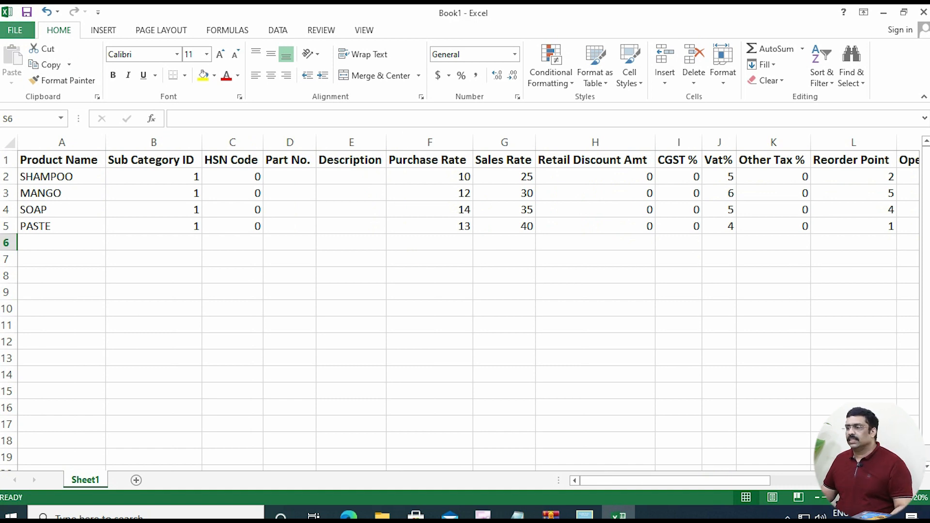
{"action": "left_click", "coordinate": [923, 12]}
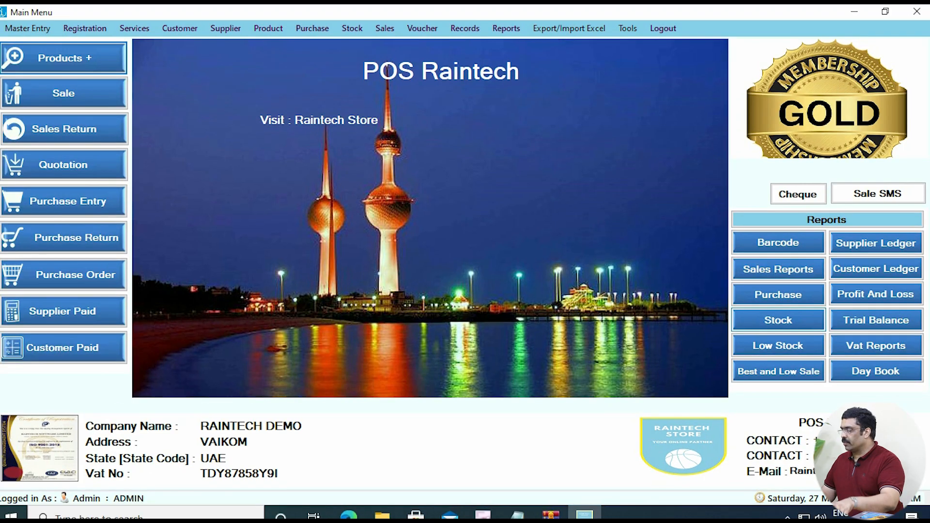
- View the Stock In Report in POS Raintech before the import and close it
{"action": "left_click", "coordinate": [778, 320]}
{"action": "left_click", "coordinate": [374, 286]}
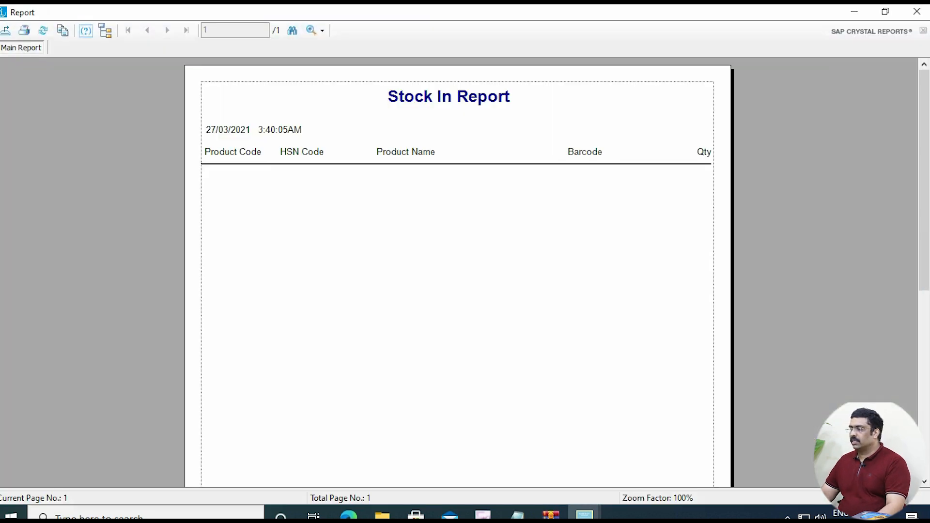
{"action": "left_click", "coordinate": [917, 12]}
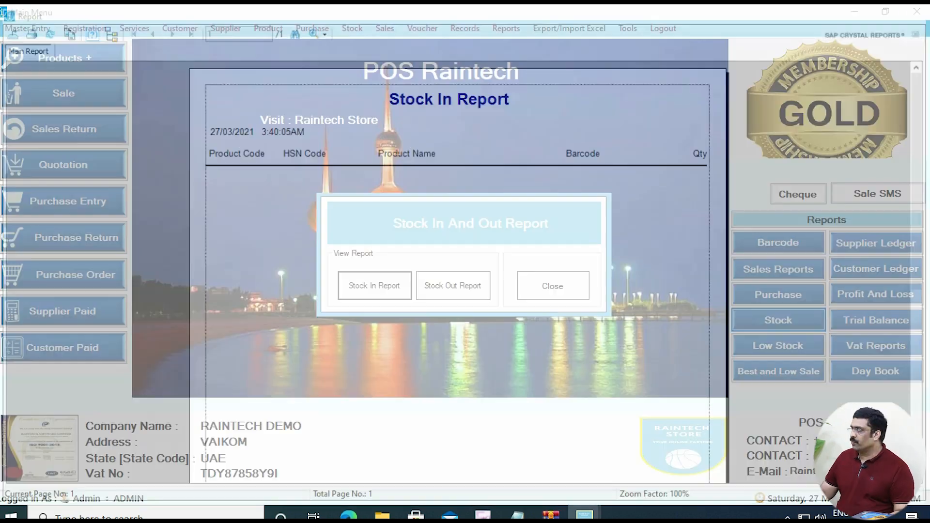
{"action": "left_click", "coordinate": [552, 285]}
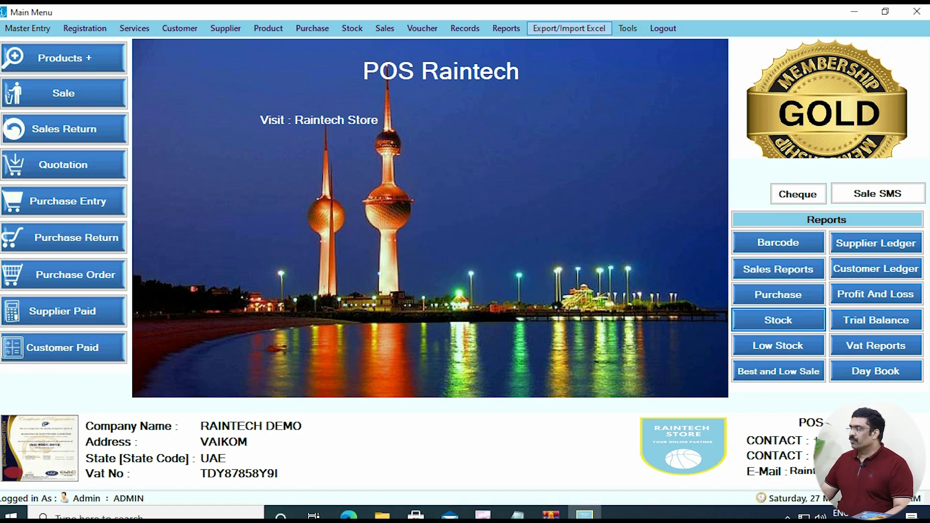
- Import the Book1 Excel file from the Desktop into the Products Export/Import Excel Sheet
{"action": "left_click", "coordinate": [569, 29]}
{"action": "left_click", "coordinate": [567, 43]}
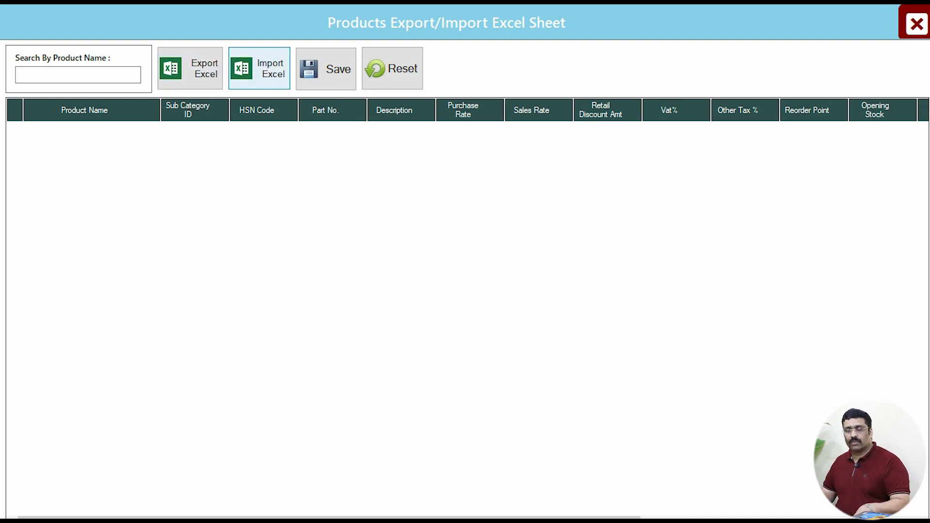
{"action": "key", "text": "ctrl+1"}
{"action": "left_click", "coordinate": [242, 6]}
{"action": "left_click_drag", "start_coordinate": [196, 30], "coordinate": [338, 226]}
{"action": "key", "text": "Escape"}
{"action": "left_click", "coordinate": [259, 68]}
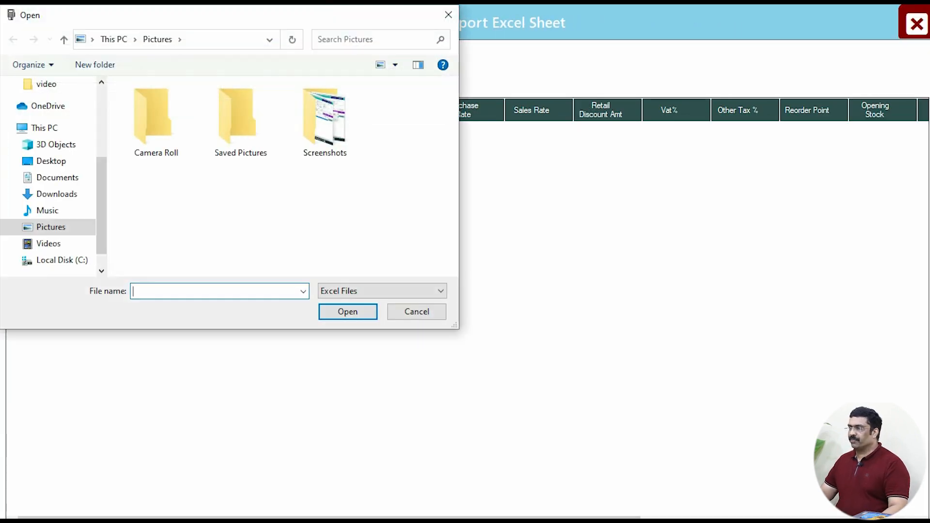
{"action": "scroll", "coordinate": [48, 175], "scroll_direction": "up", "scroll_amount": 2}
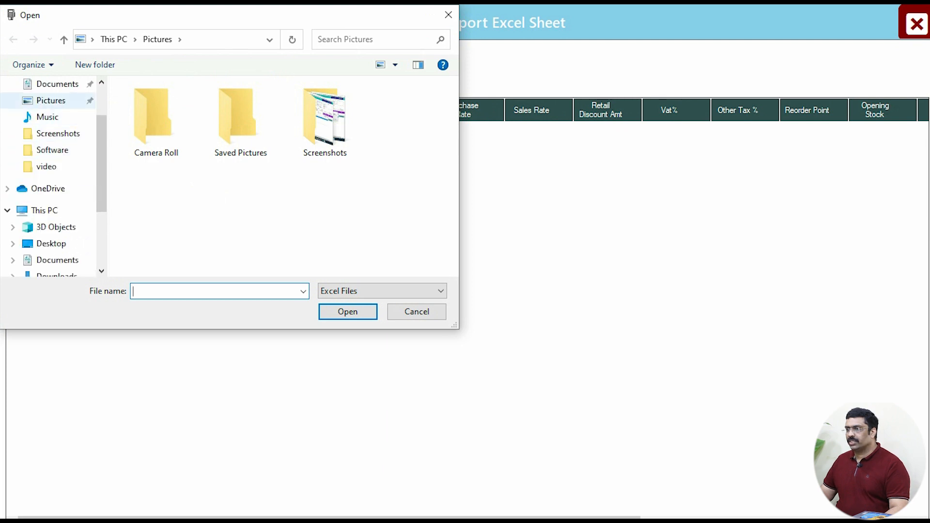
{"action": "scroll", "coordinate": [48, 145], "scroll_direction": "up", "scroll_amount": 2}
{"action": "left_click", "coordinate": [50, 112]}
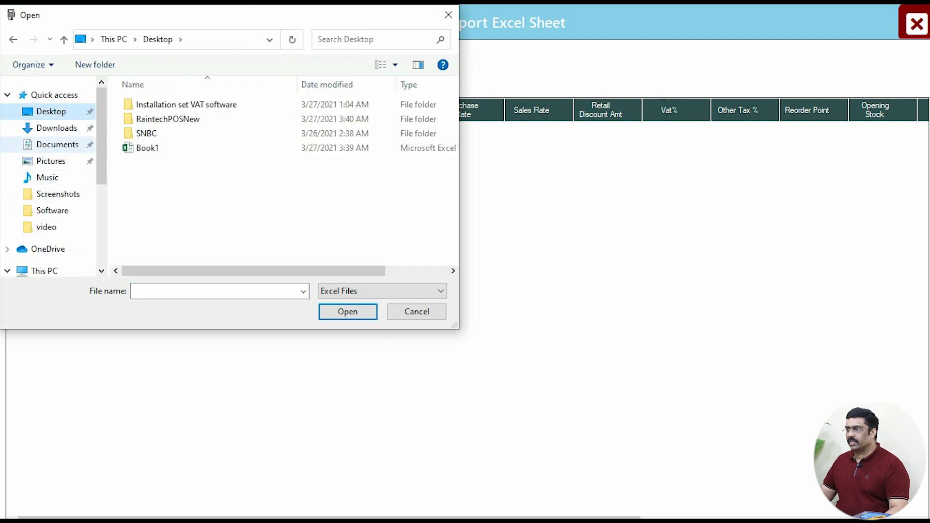
{"action": "left_click", "coordinate": [147, 147]}
{"action": "left_click", "coordinate": [348, 312]}
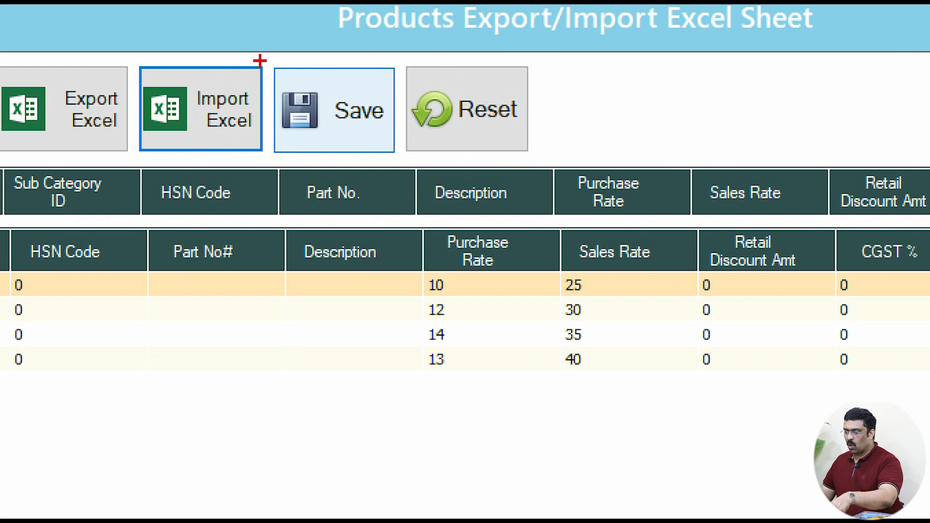
- Save the imported product records and close the Products Export/Import Excel Sheet
{"action": "left_click_drag", "start_coordinate": [289, 44], "coordinate": [358, 96]}
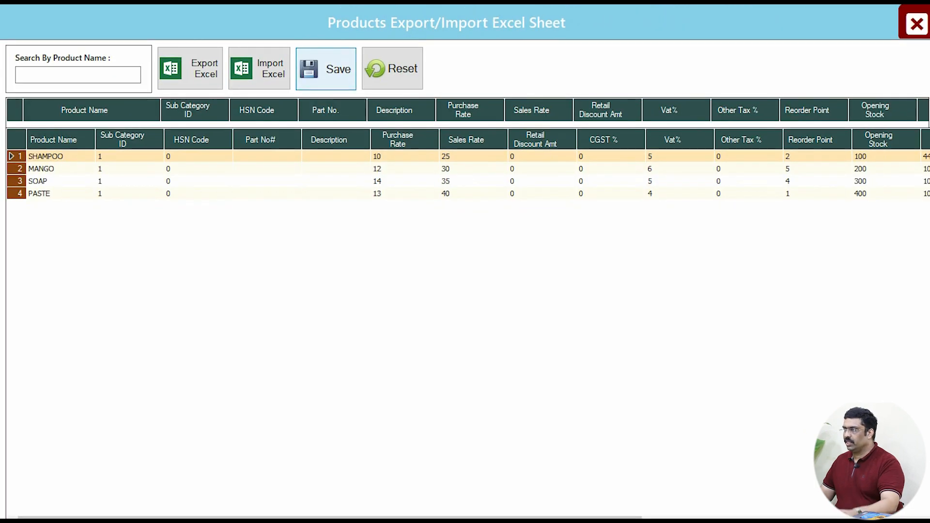
{"action": "left_click", "coordinate": [326, 69]}
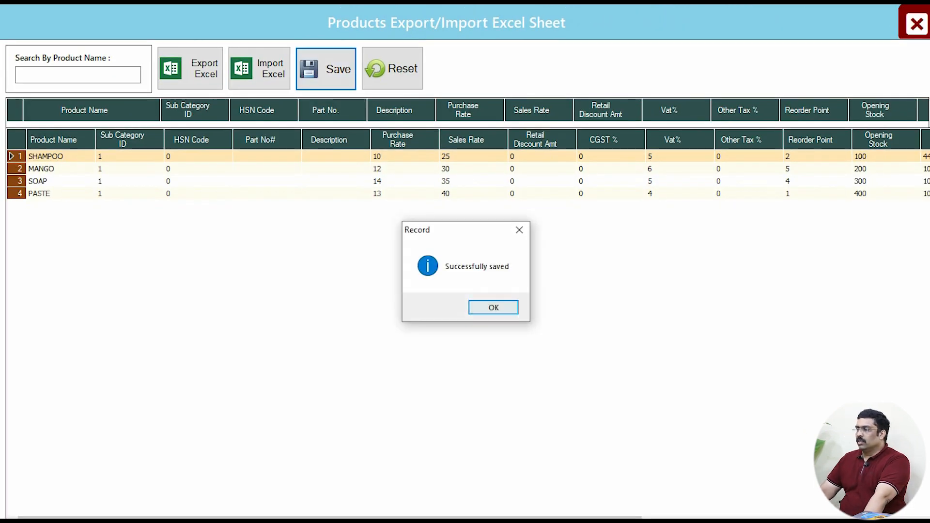
{"action": "key", "text": "Return"}
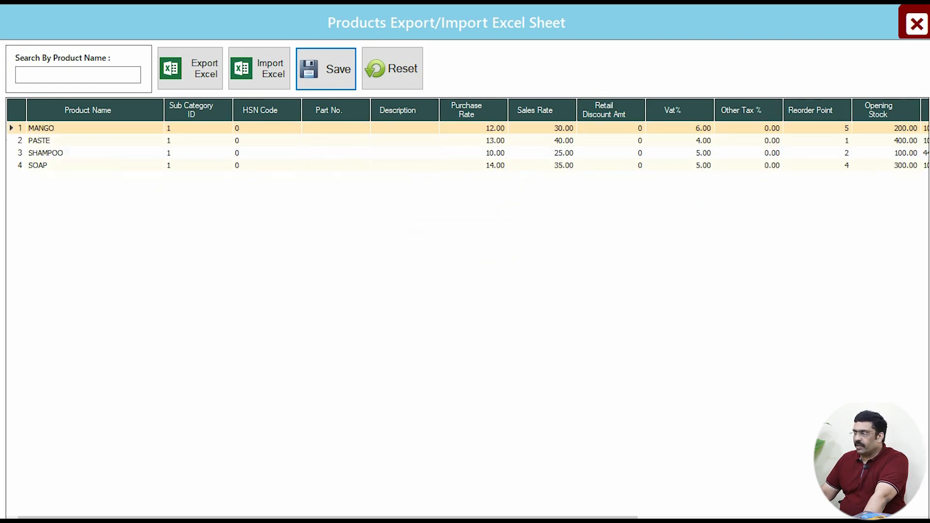
{"action": "left_click", "coordinate": [916, 23]}
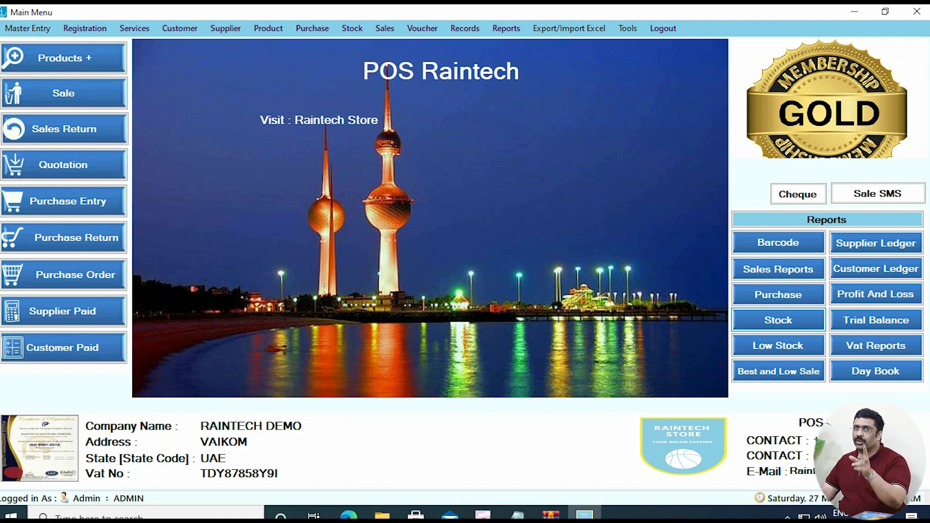
- Check the imported products' barcodes and quantities in the Stock In Report and close it
{"action": "left_click", "coordinate": [778, 320]}
{"action": "left_click", "coordinate": [374, 286]}
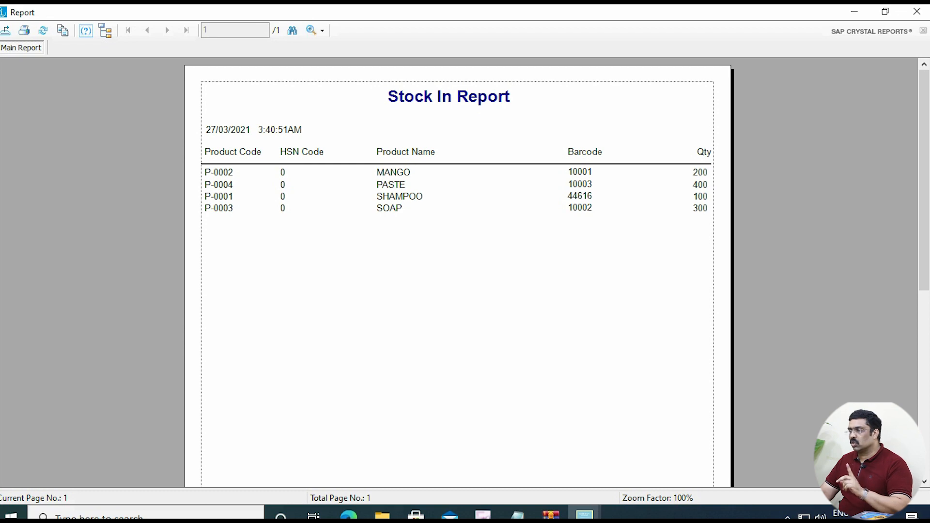
{"action": "left_click", "coordinate": [916, 11]}
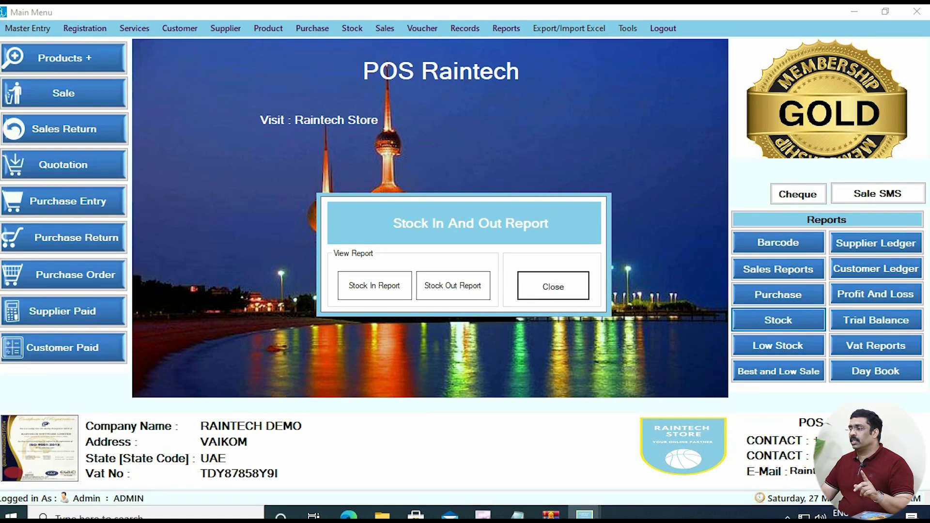
{"action": "left_click", "coordinate": [552, 285]}
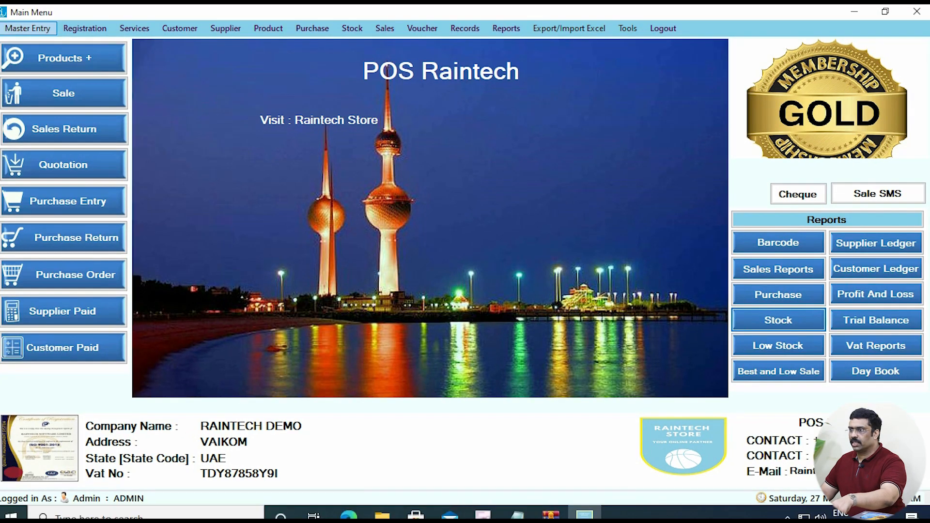
- Add noc as a new unit in the master List of Units, save it and close the list
{"action": "left_click", "coordinate": [28, 28]}
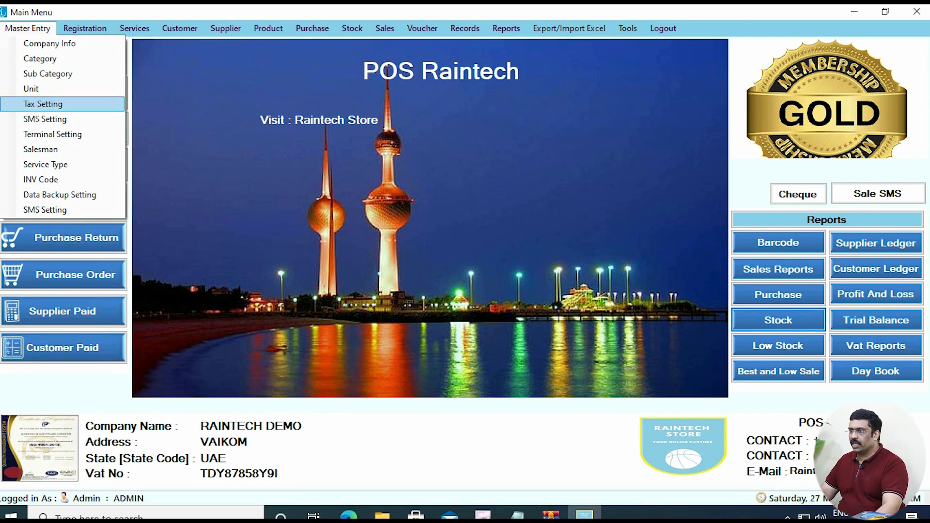
{"action": "left_click", "coordinate": [32, 89]}
{"action": "left_click", "coordinate": [409, 201]}
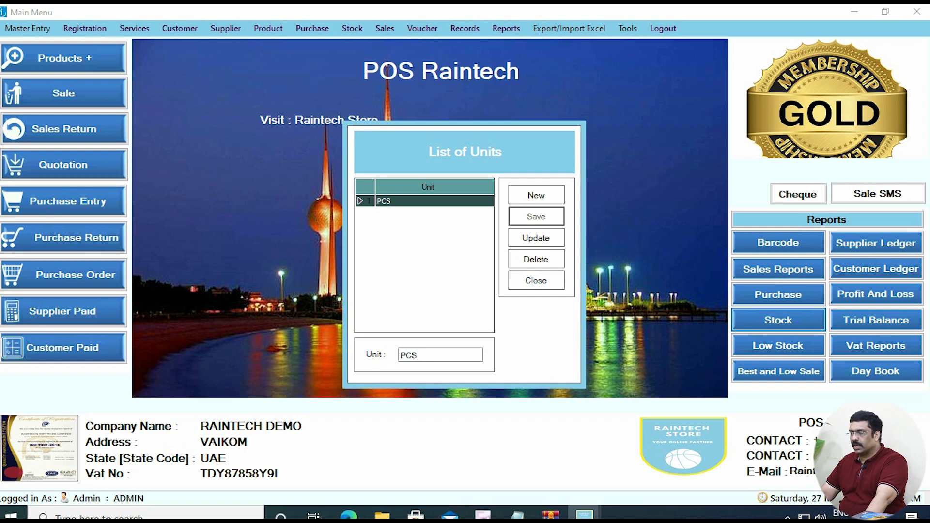
{"action": "left_click", "coordinate": [536, 195]}
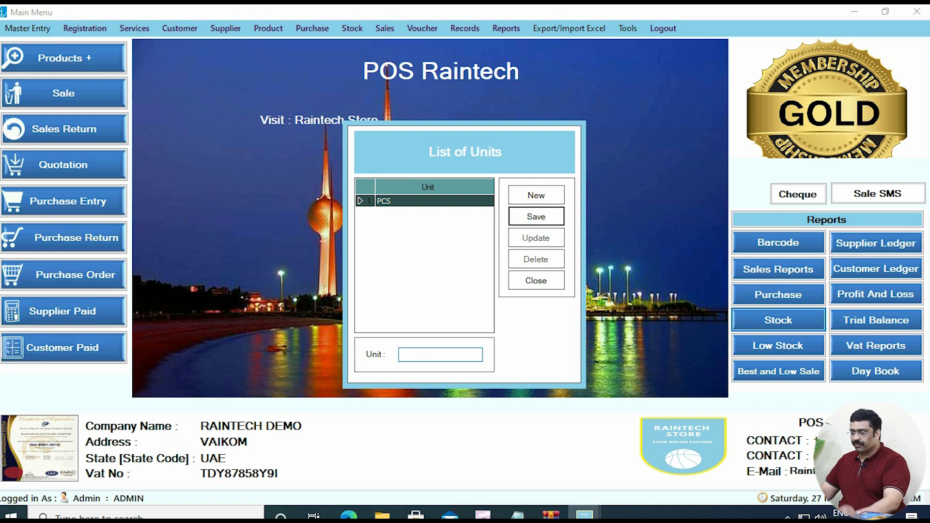
{"action": "type", "text": "n"}
{"action": "key", "text": "BackSpace"}
{"action": "type", "text": "no"}
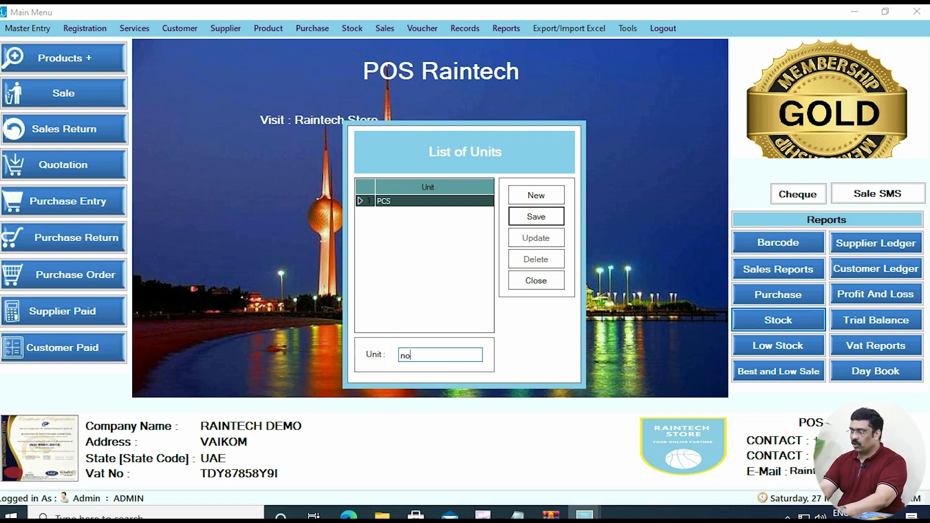
{"action": "type", "text": "c"}
{"action": "left_click", "coordinate": [536, 216]}
{"action": "left_click", "coordinate": [493, 306]}
{"action": "left_click", "coordinate": [536, 281]}
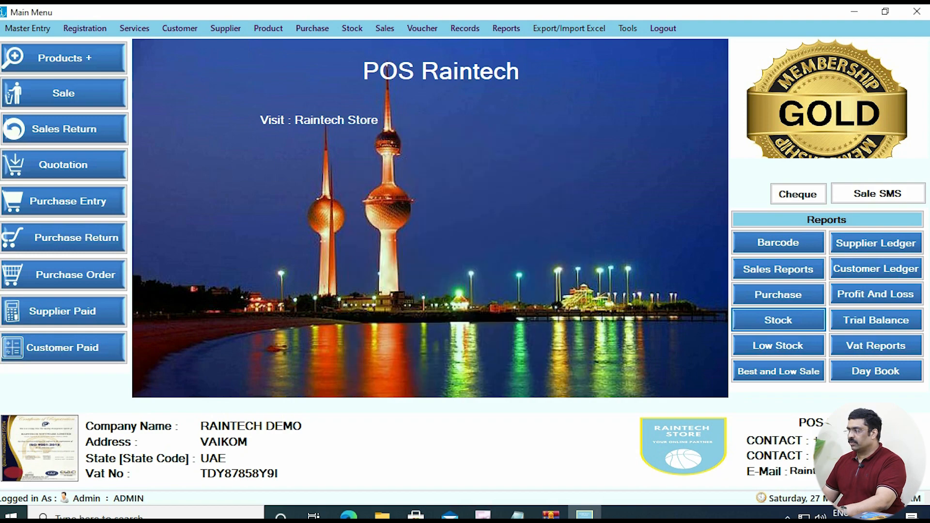
- Reopen the Book1 workbook from the desktop and check the unit name in the Sales Unit column
{"action": "left_click", "coordinate": [854, 11]}
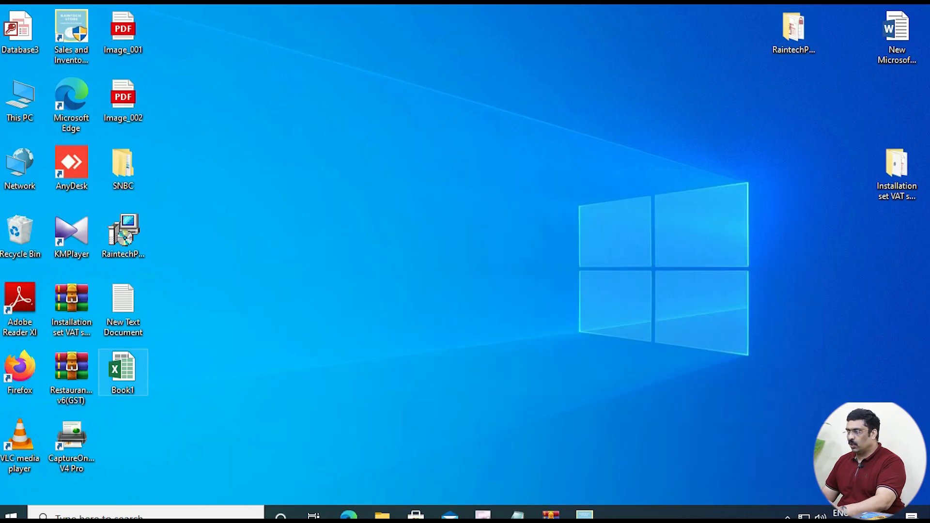
{"action": "double_click", "coordinate": [123, 372]}
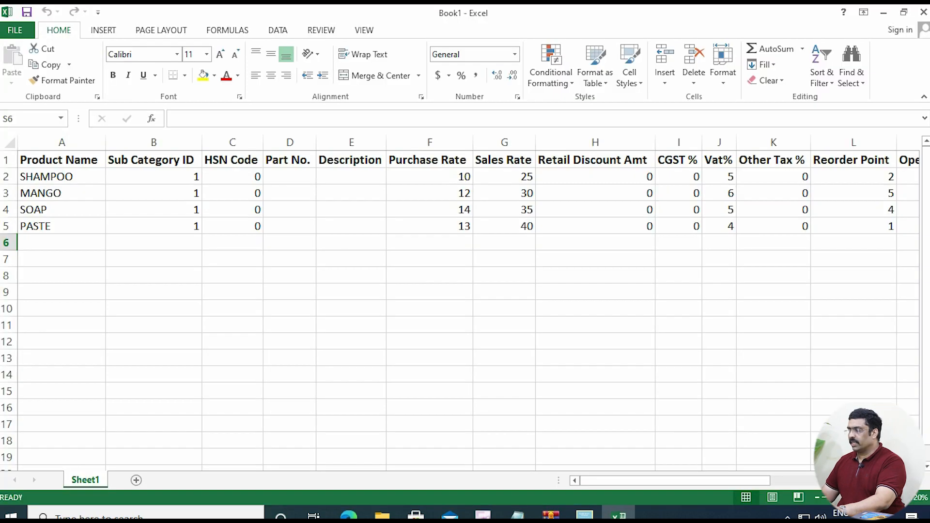
{"action": "left_click_drag", "start_coordinate": [675, 480], "coordinate": [807, 481]}
{"action": "left_click", "coordinate": [519, 193]}
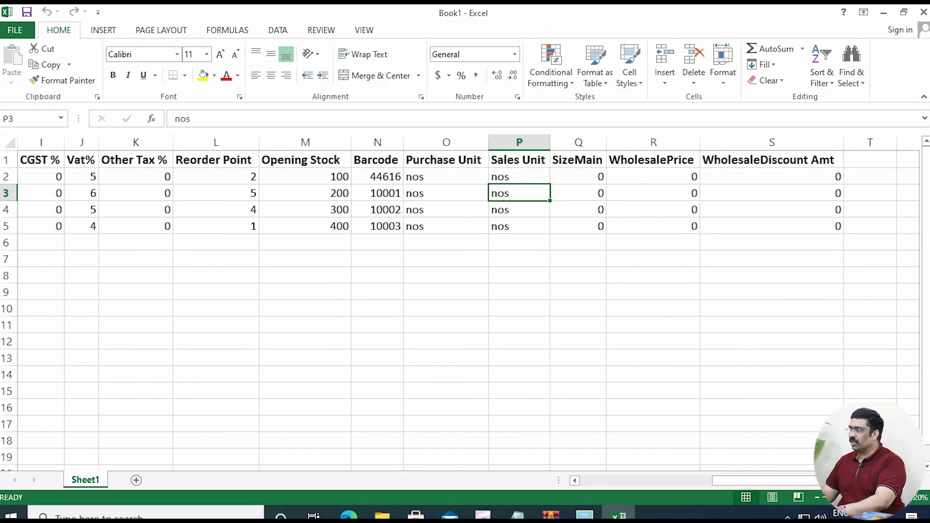
- Add nos as a new unit in the master List of Units, save it and close the list
{"action": "left_click", "coordinate": [584, 515]}
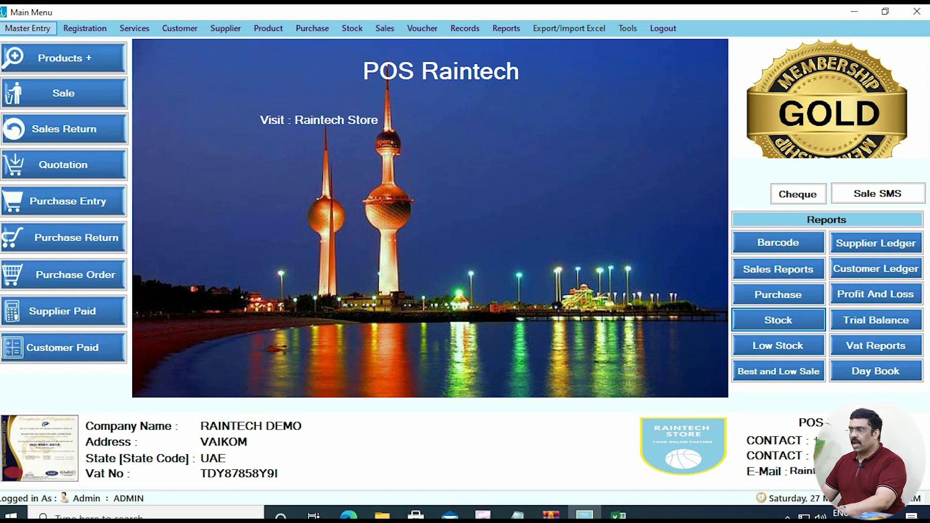
{"action": "left_click", "coordinate": [27, 28]}
{"action": "left_click", "coordinate": [31, 89]}
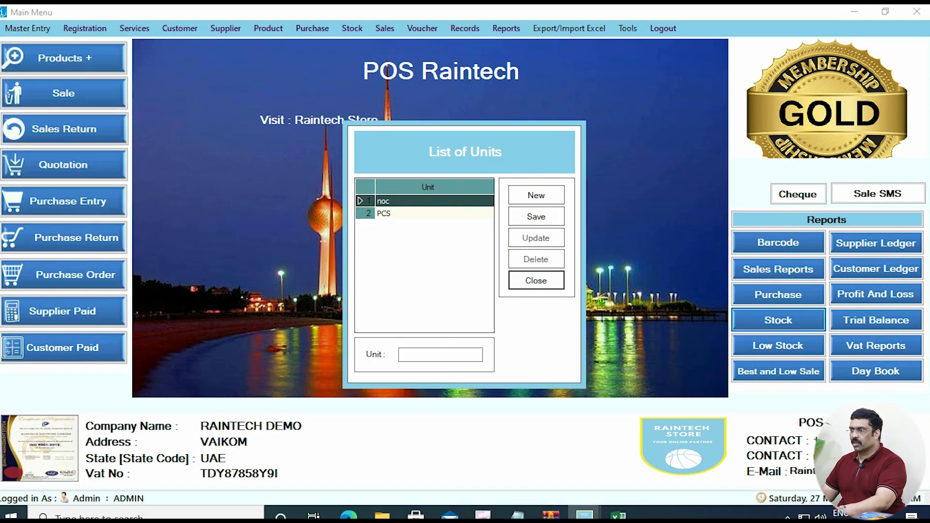
{"action": "left_click", "coordinate": [440, 354]}
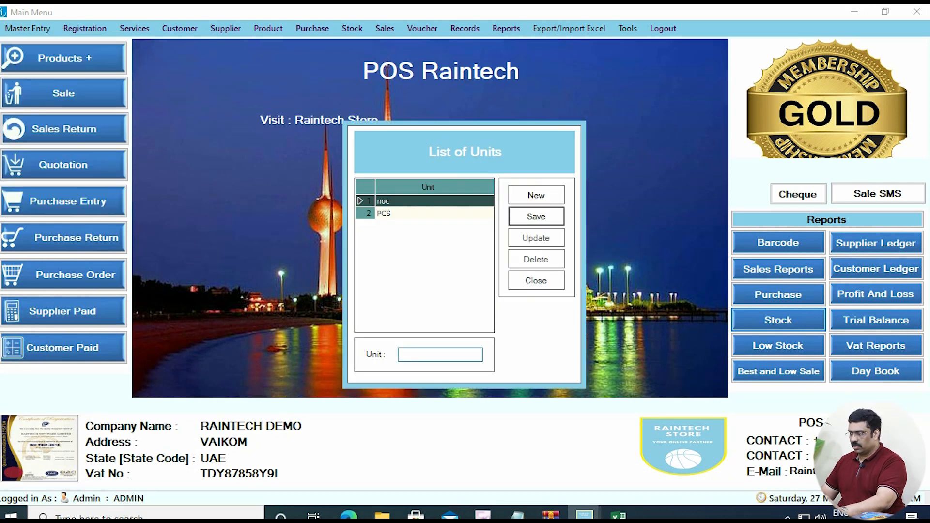
{"action": "type", "text": "nos"}
{"action": "key", "text": "Return"}
{"action": "key", "text": "Return"}
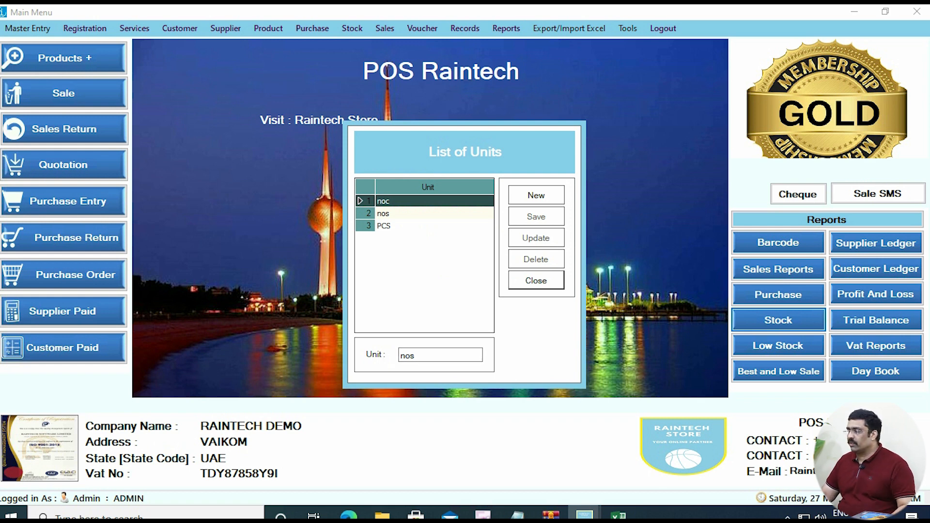
{"action": "key", "text": "Return"}
- Check the existing entries in the master Sub Category Entry form and close it
{"action": "left_click", "coordinate": [27, 29]}
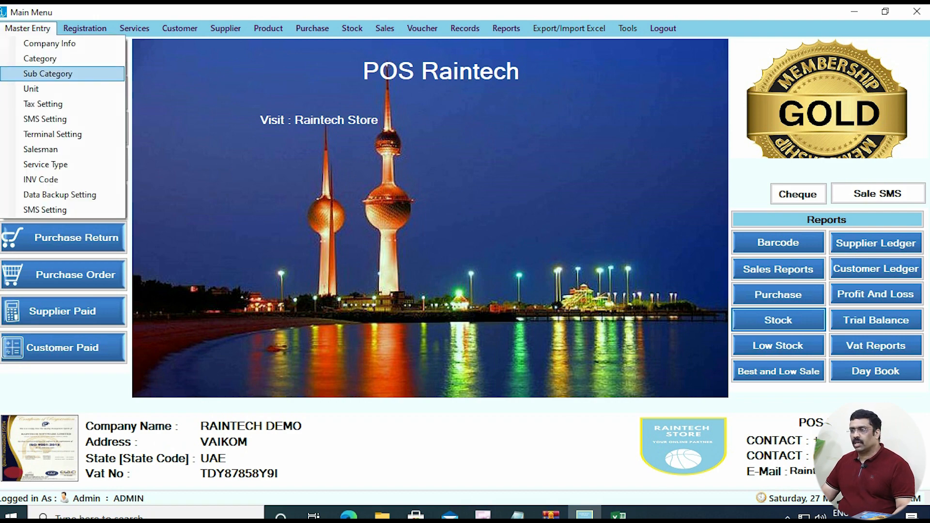
{"action": "key", "text": "Return"}
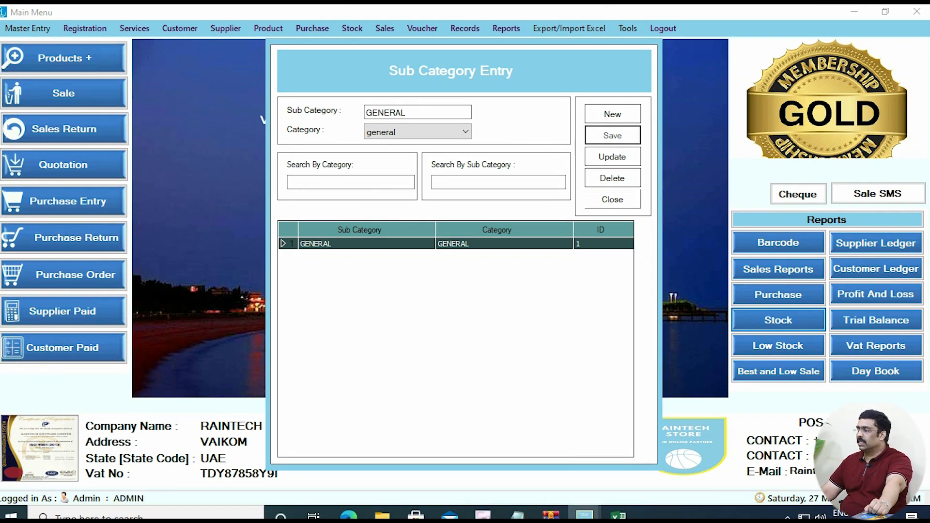
{"action": "left_click", "coordinate": [612, 199]}
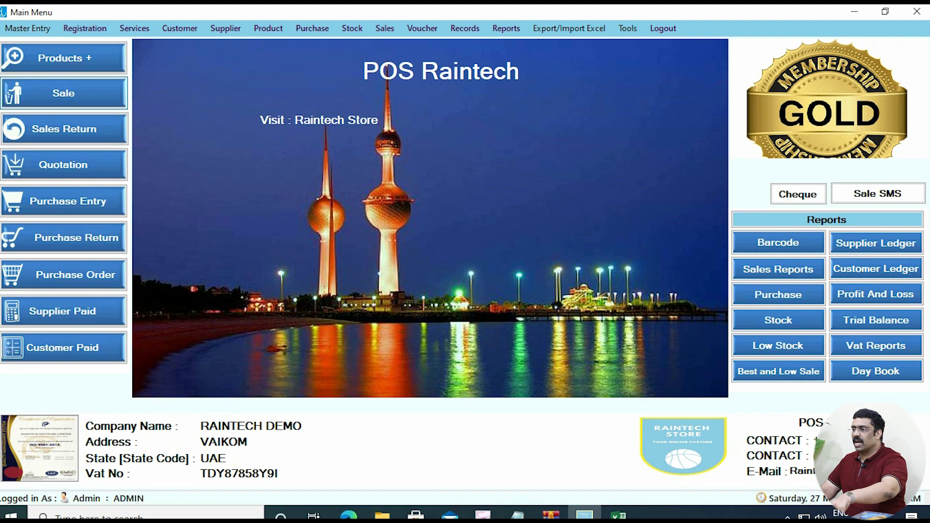
- Look up PASTE in the sale form to check its barcode, unit and available quantity, and close the form
{"action": "left_click", "coordinate": [132, 100]}
{"action": "left_click", "coordinate": [171, 174]}
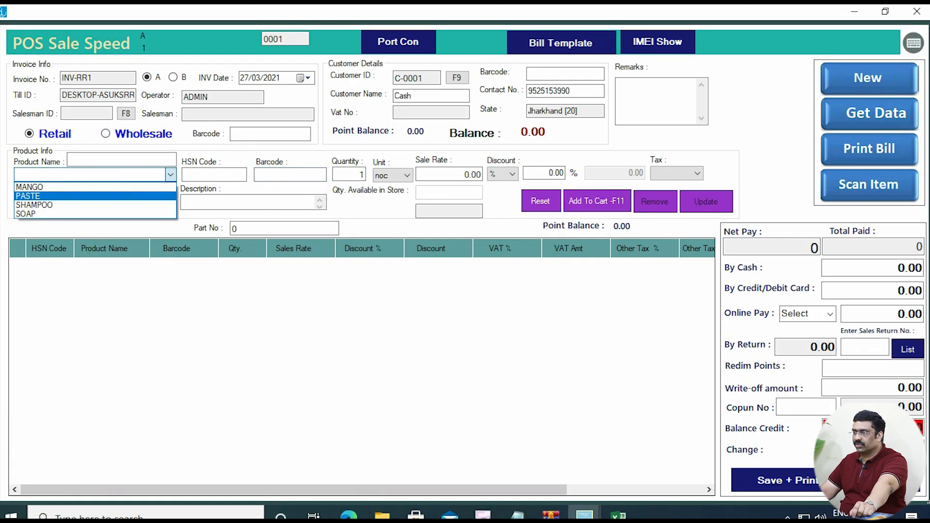
{"action": "left_click", "coordinate": [94, 195]}
{"action": "left_click", "coordinate": [171, 174]}
{"action": "left_click", "coordinate": [95, 205]}
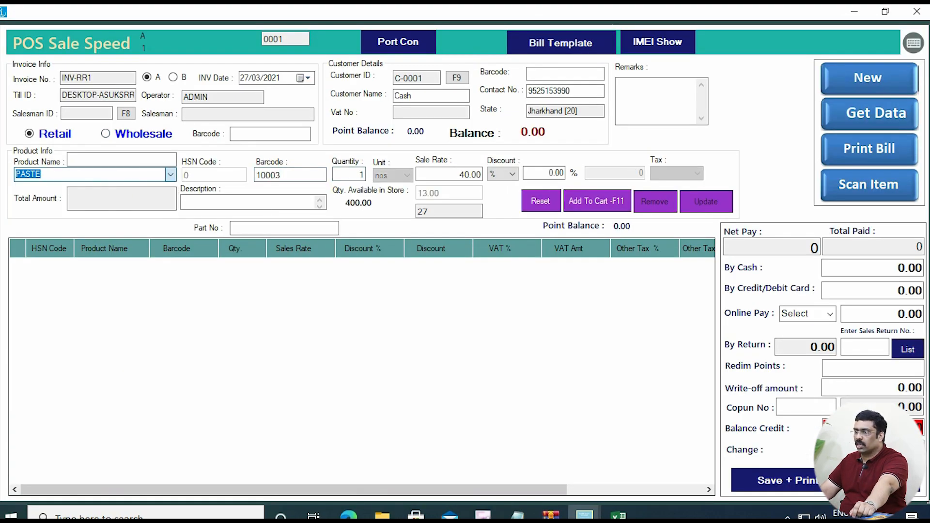
{"action": "left_click", "coordinate": [916, 10]}
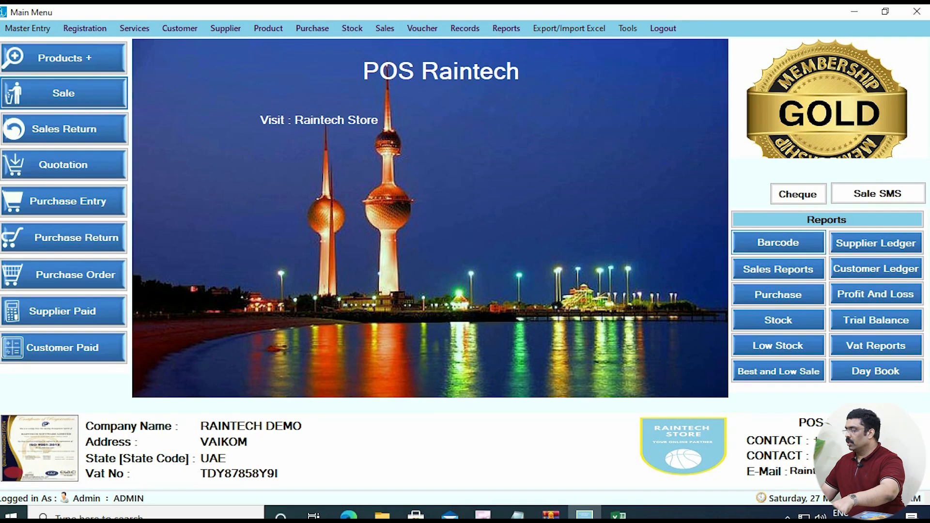
- Set the number of barcode label copies to 1 for MANGO, PASTE, SHAMPOO and SOAP and generate the labels
{"action": "left_click", "coordinate": [781, 265]}
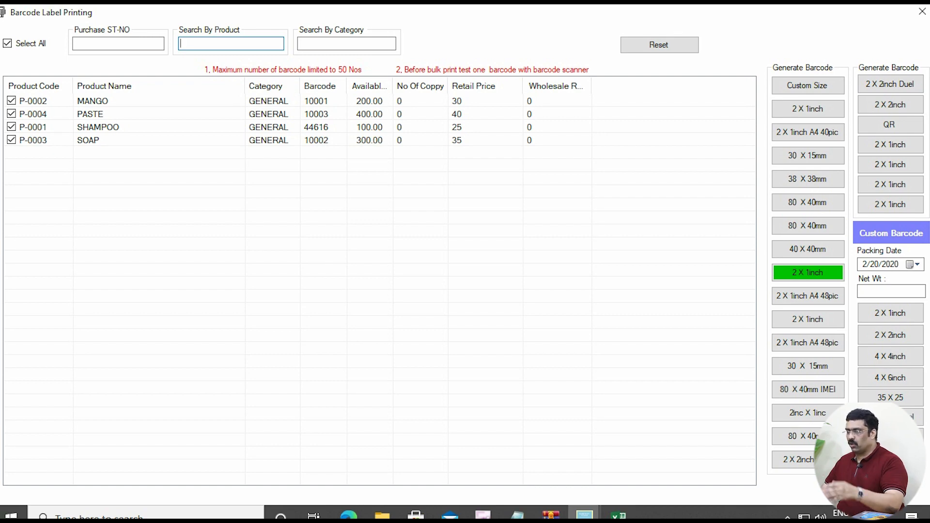
{"action": "left_click_drag", "start_coordinate": [363, 80], "coordinate": [423, 215]}
{"action": "key", "text": "Escape"}
{"action": "double_click", "coordinate": [412, 104]}
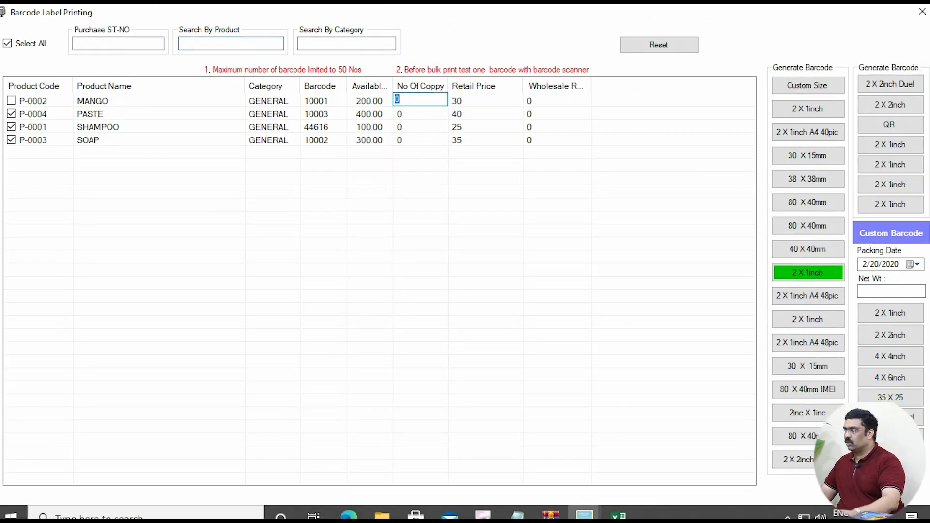
{"action": "double_click", "coordinate": [412, 114]}
{"action": "type", "text": "1"}
{"action": "key", "text": "Return"}
{"action": "type", "text": "1"}
{"action": "key", "text": "Return"}
{"action": "type", "text": "1"}
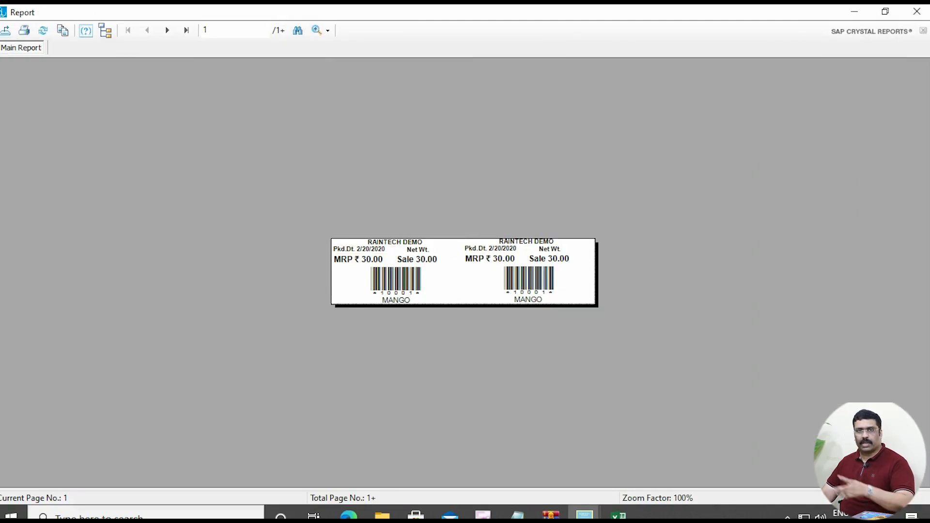
- Examine the MANGO barcode label's price, barcode and product name in the report preview
{"action": "key", "text": "ctrl+1"}
{"action": "left_click", "coordinate": [448, 240]}
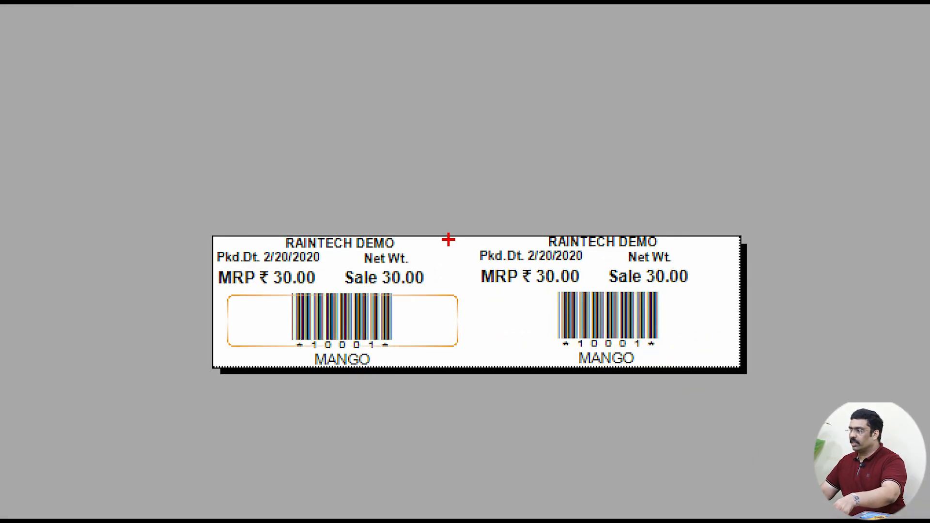
{"action": "mouse_move", "coordinate": [125, 177]}
{"action": "left_mouse_down"}
{"action": "mouse_move", "coordinate": [349, 374]}
{"action": "mouse_move", "coordinate": [874, 387]}
{"action": "left_mouse_up"}
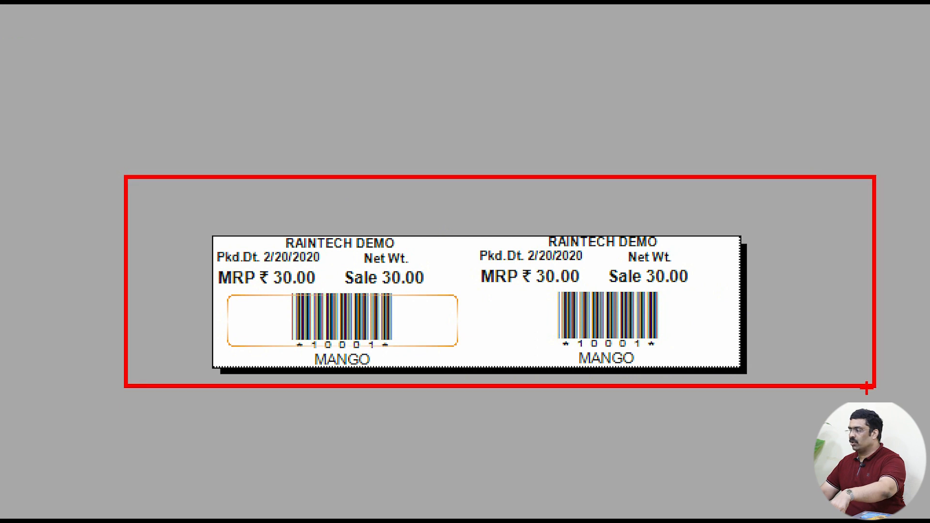
{"action": "key", "text": "Escape"}
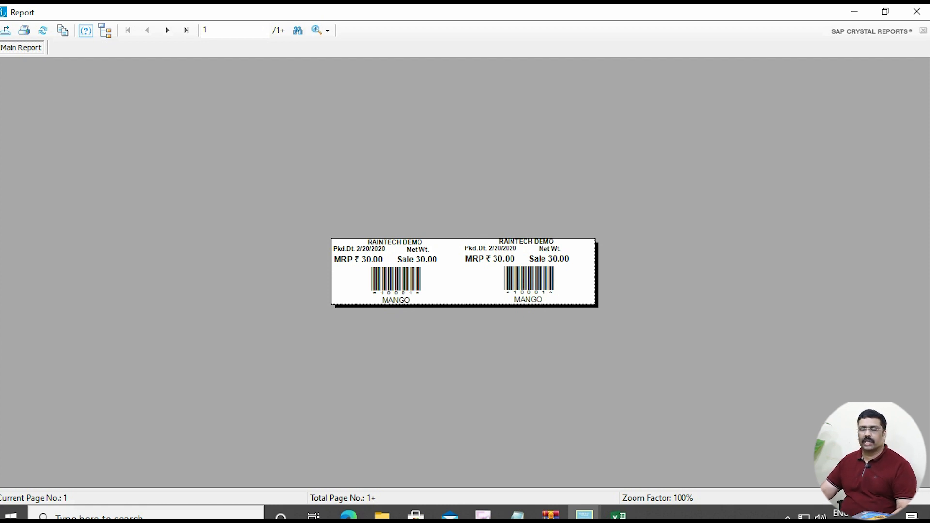
{"action": "left_click", "coordinate": [916, 11]}
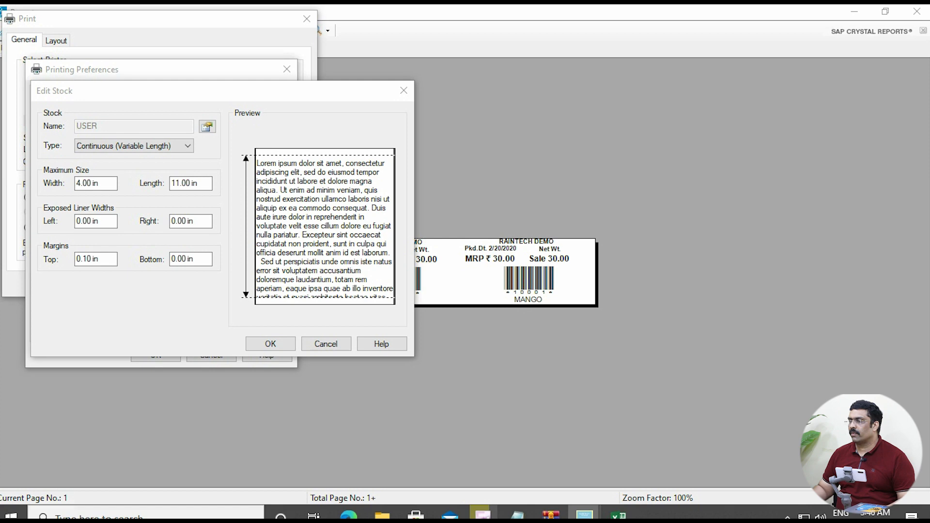
- Set the USER label stock's maximum length to 0.92 in and accept the stock settings
{"action": "left_click", "coordinate": [187, 146]}
{"action": "left_click", "coordinate": [187, 146]}
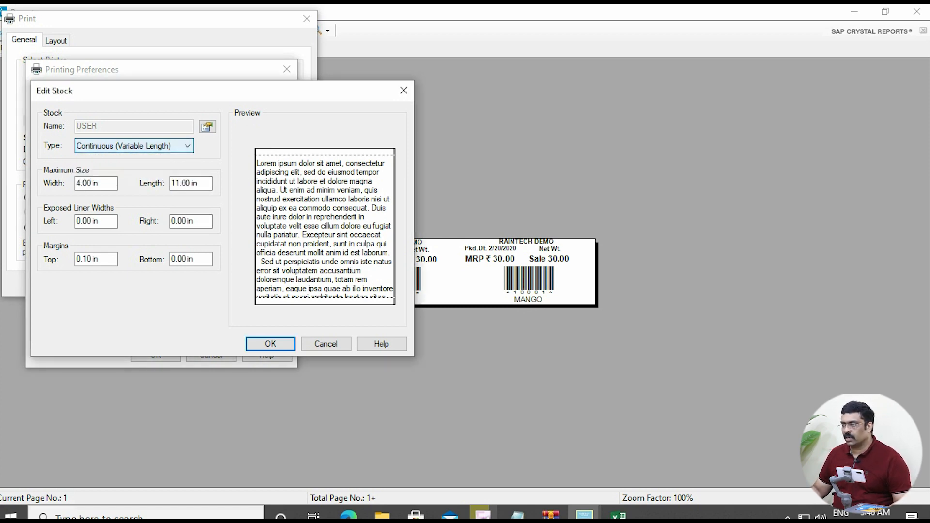
{"action": "key", "text": "Tab"}
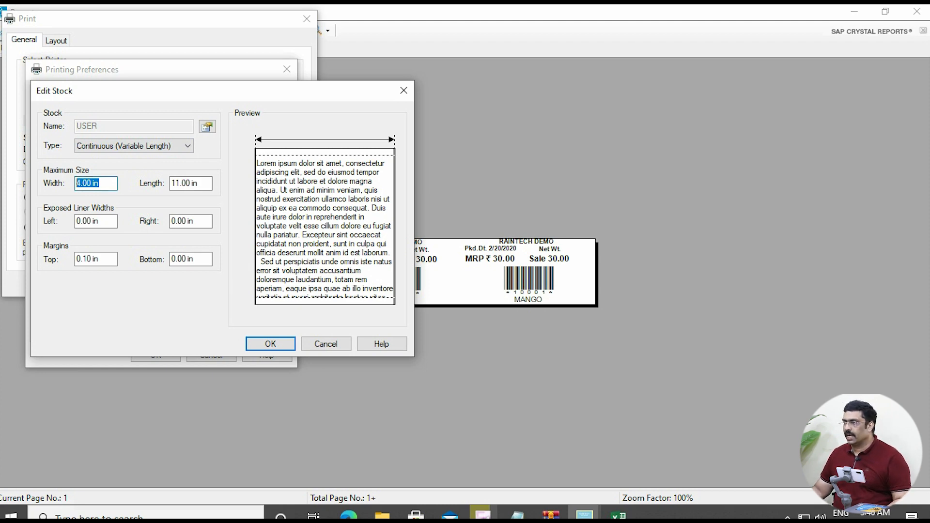
{"action": "key", "text": "Tab"}
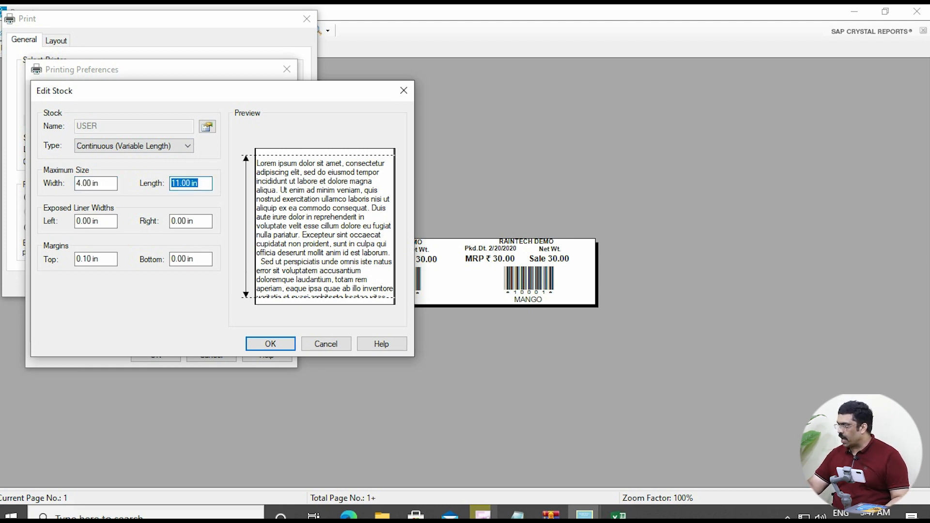
{"action": "key", "text": "BackSpace"}
{"action": "type", "text": ".92"}
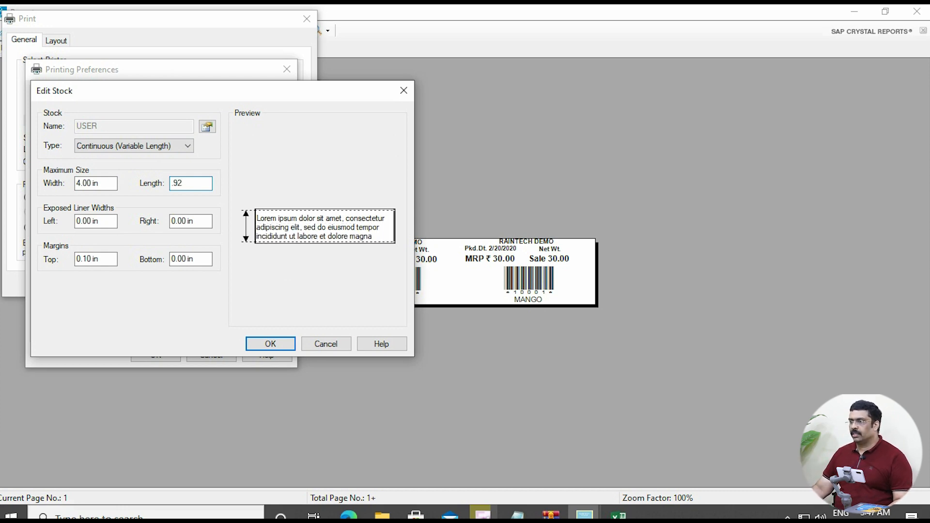
{"action": "left_click", "coordinate": [99, 259]}
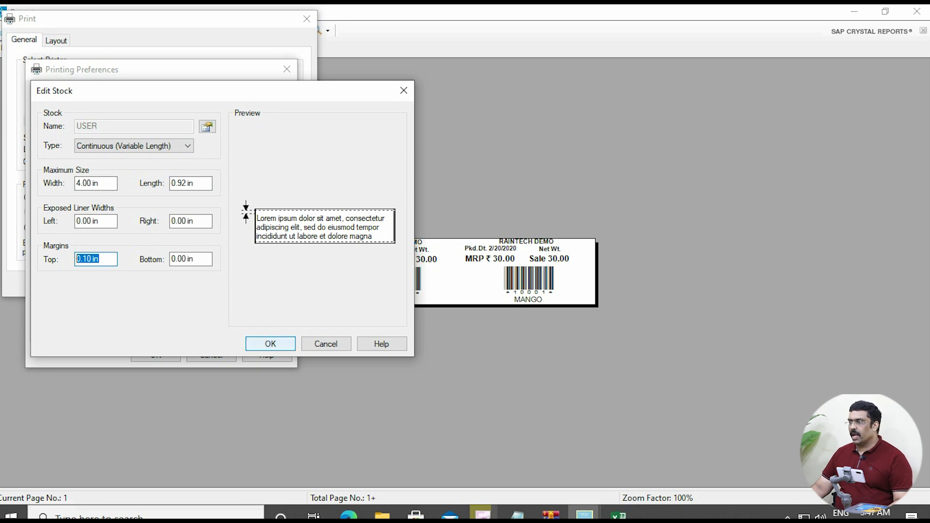
{"action": "left_click", "coordinate": [270, 344]}
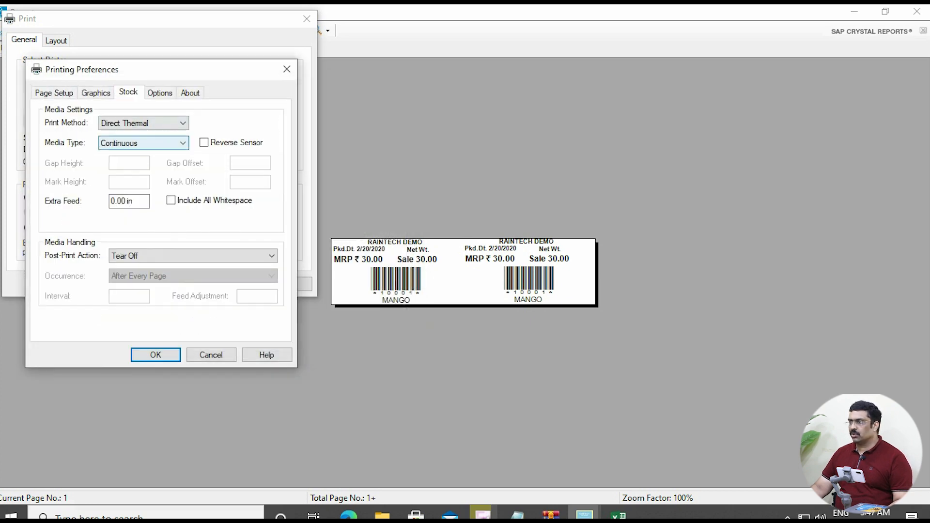
- Set the print method to Thermal Transfer and the media type to Labels With Marks with a mark offset of 0
{"action": "left_click", "coordinate": [143, 123]}
{"action": "left_click", "coordinate": [136, 142]}
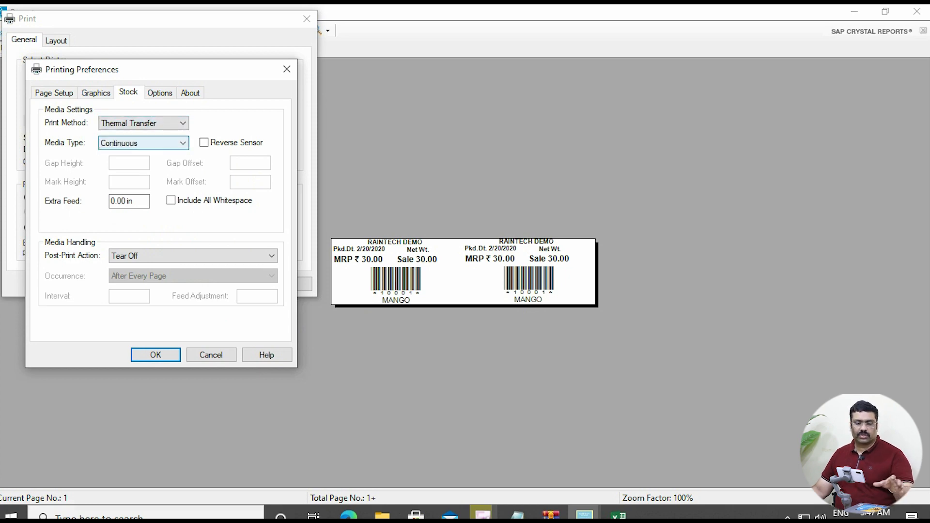
{"action": "left_click", "coordinate": [144, 143]}
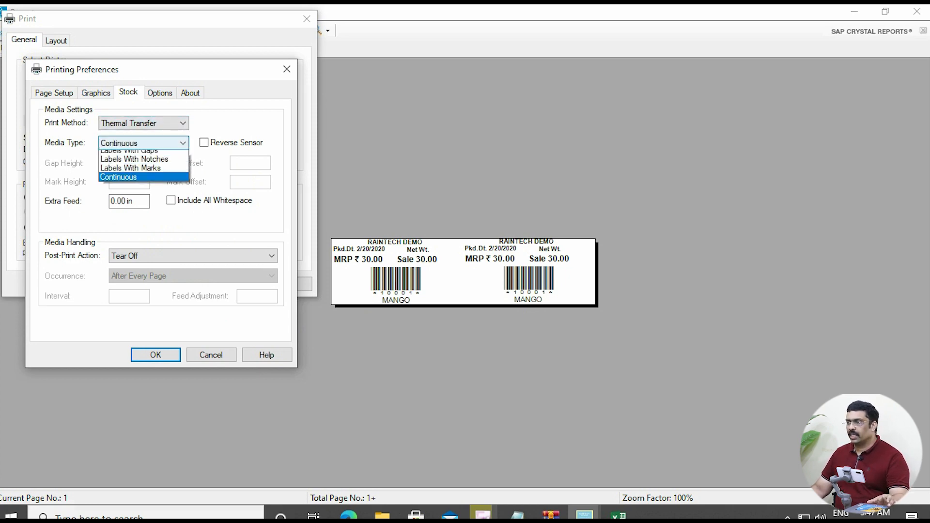
{"action": "left_click", "coordinate": [135, 171]}
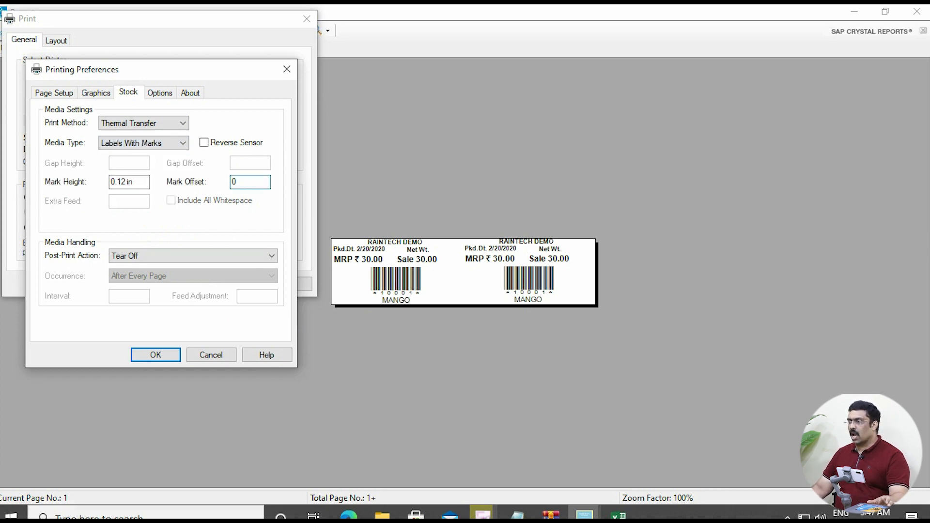
{"action": "key", "text": "Return"}
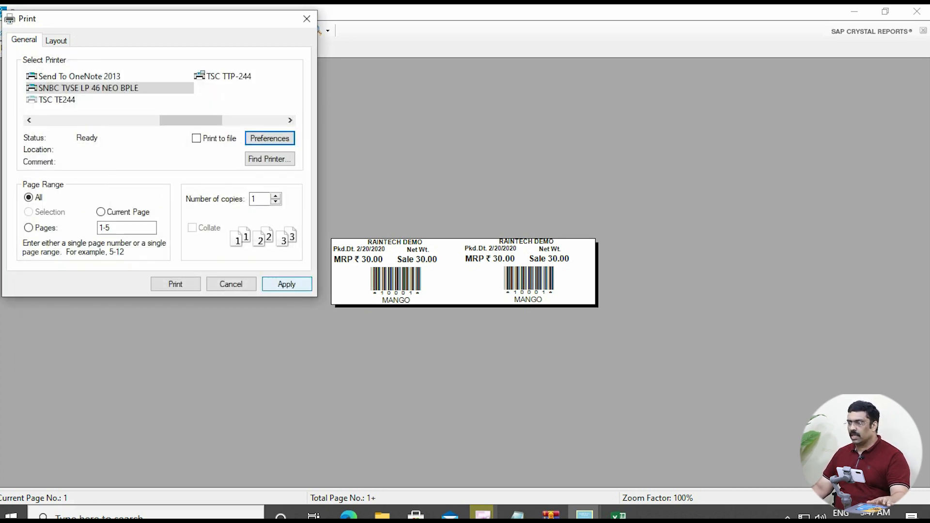
- Print the barcode labels on the SNBC TVSE LP 46 NEO BPLE printer and close the report and label printing windows
{"action": "left_click", "coordinate": [286, 284]}
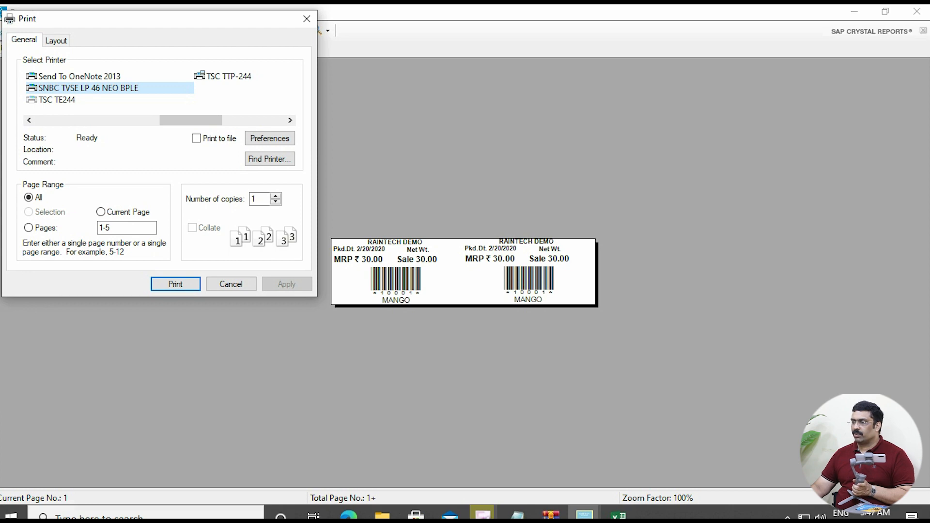
{"action": "key", "text": "Return"}
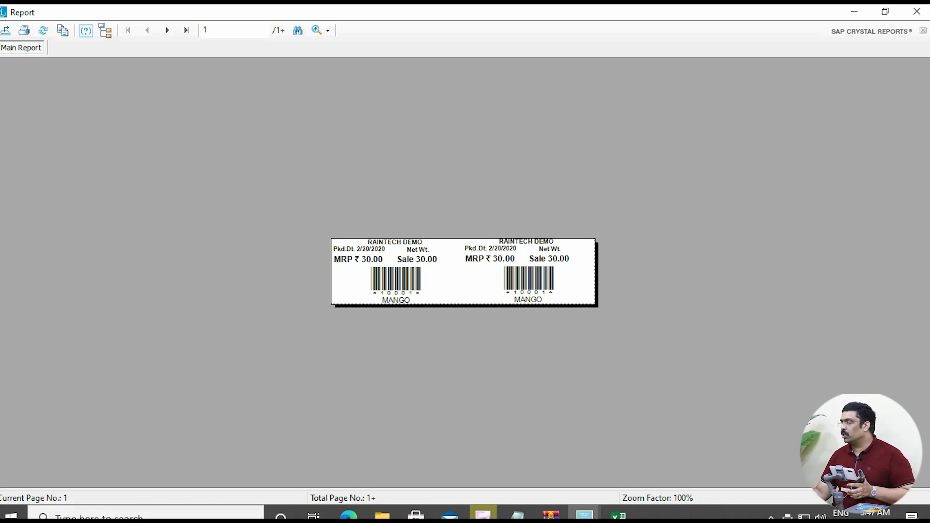
{"action": "left_click", "coordinate": [916, 12]}
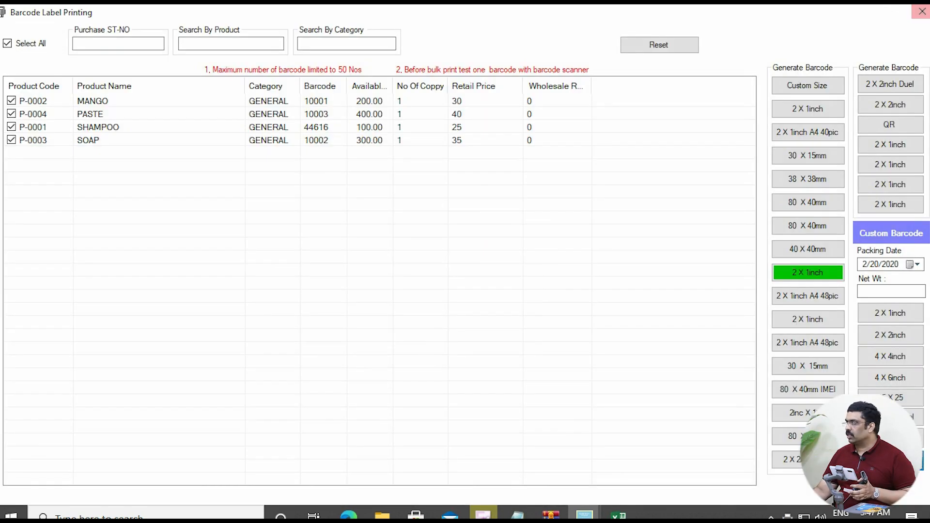
{"action": "left_click", "coordinate": [920, 12]}
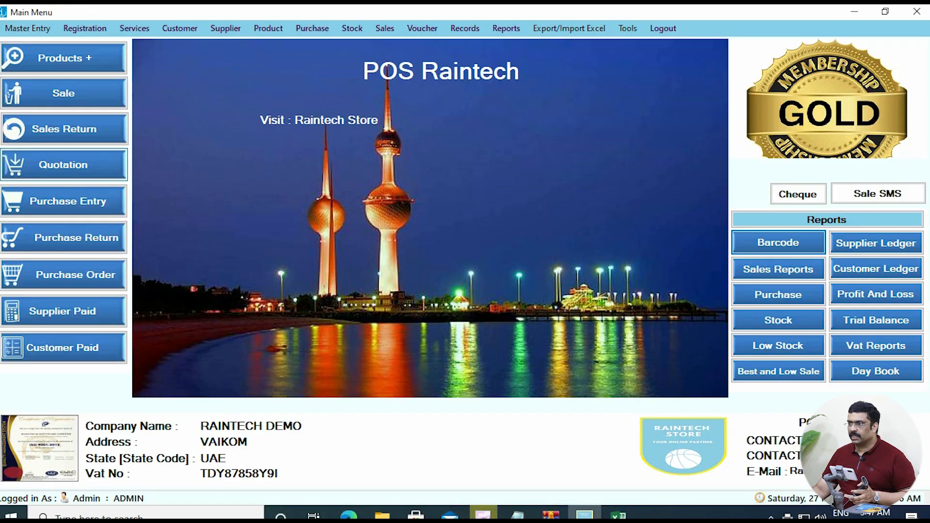
- Open a new sale and add the SHAMPOO product by its barcode 44616
{"action": "left_click", "coordinate": [64, 93]}
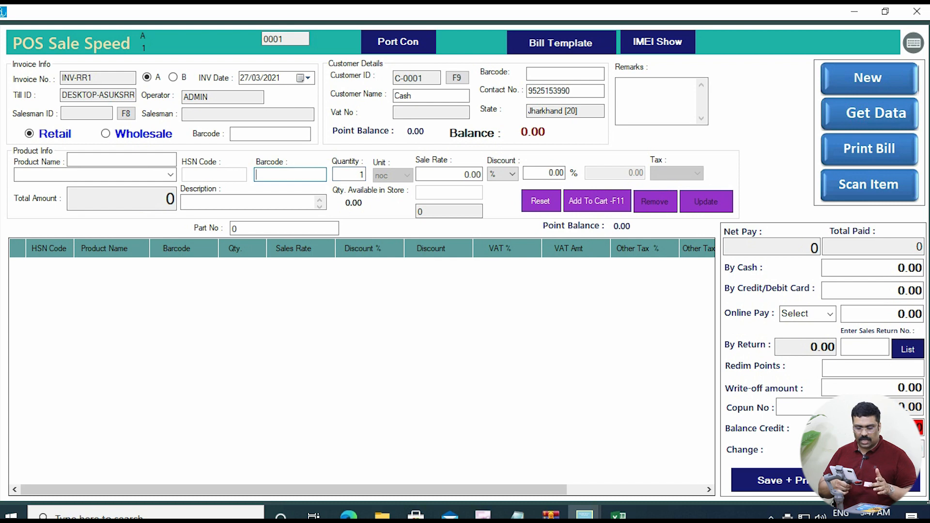
{"action": "type", "text": "44616"}
{"action": "key", "text": "Return"}
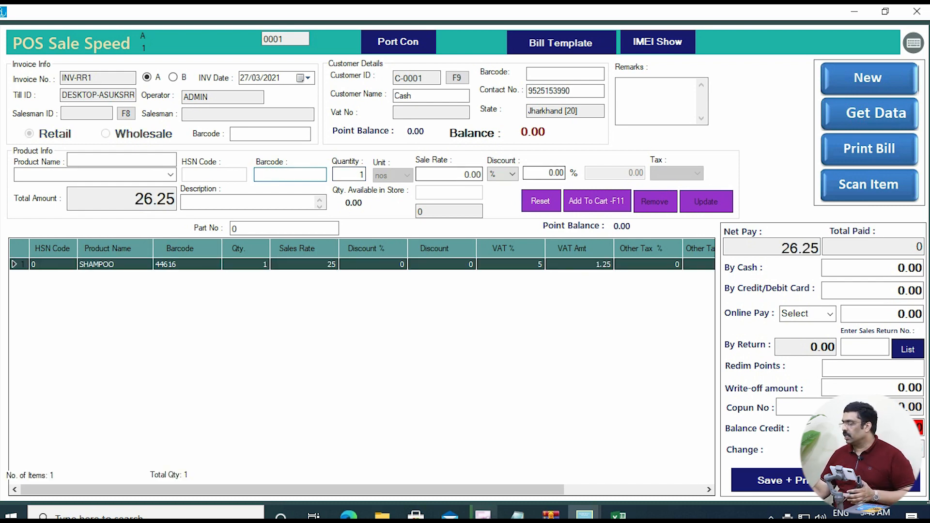
- Enter a cash payment of 100, save the sale and print the tax sales invoice
{"action": "left_click", "coordinate": [890, 268]}
{"action": "type", "text": "100"}
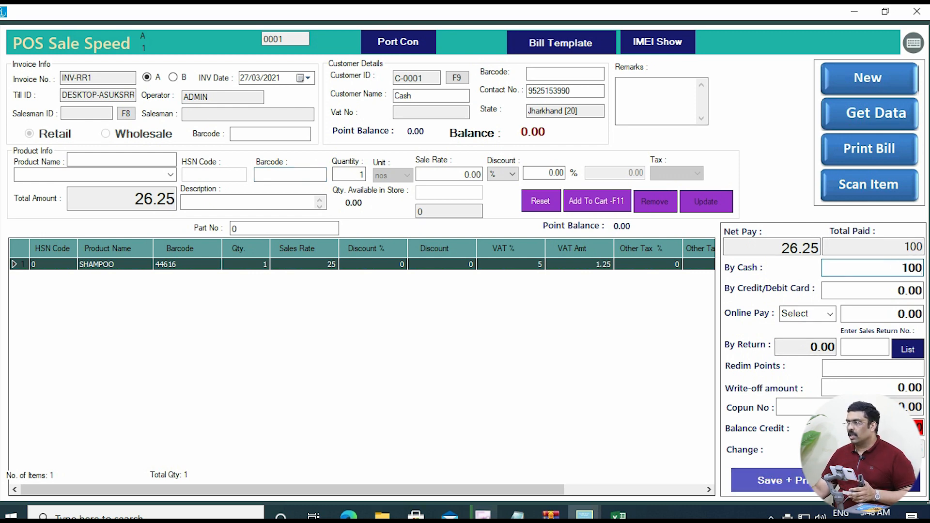
{"action": "left_click", "coordinate": [826, 480]}
{"action": "key", "text": "Return"}
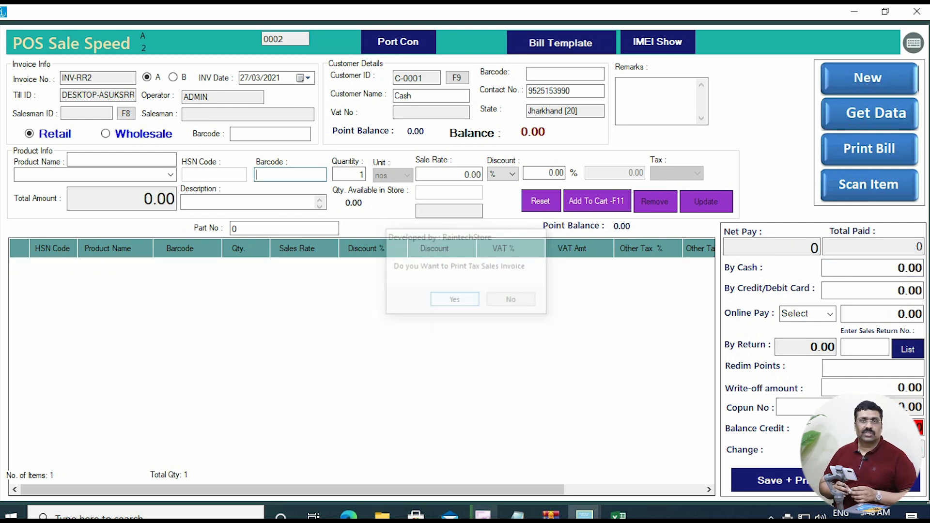